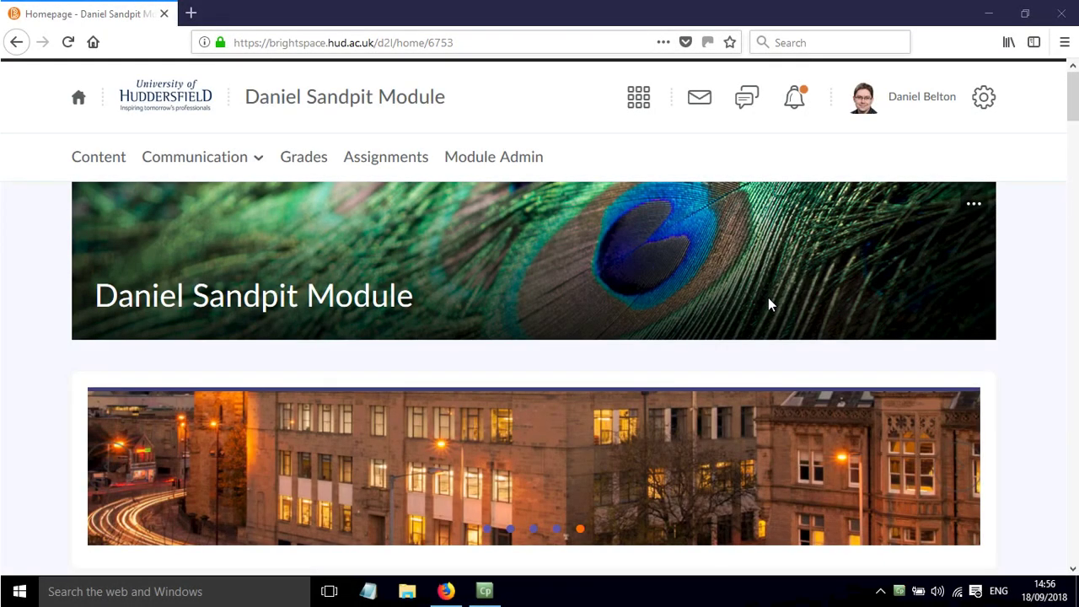
# Go to Module Admin and open the module's Quizzes management page.
pyautogui.click(474, 168)
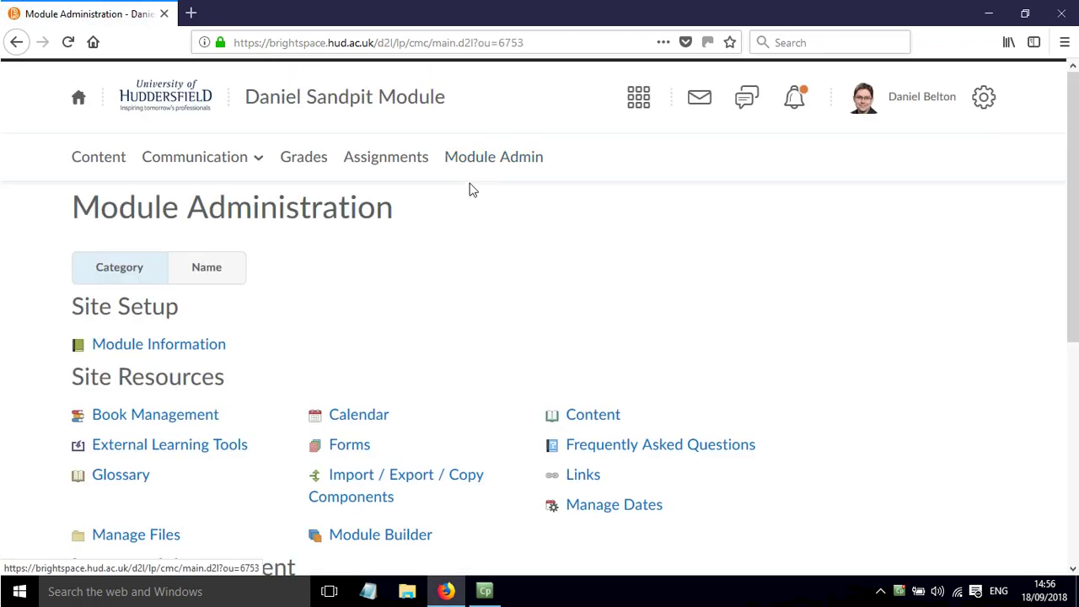
pyautogui.scroll(-8, 470, 188)
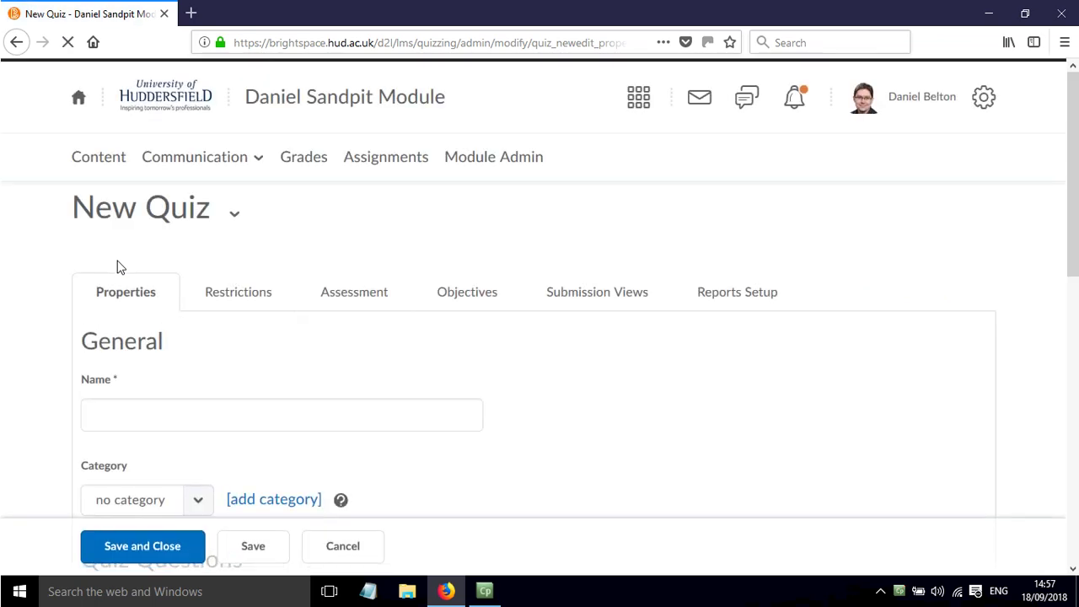
# Name the new quiz Geography and open its empty question editor.
pyautogui.click(131, 407)
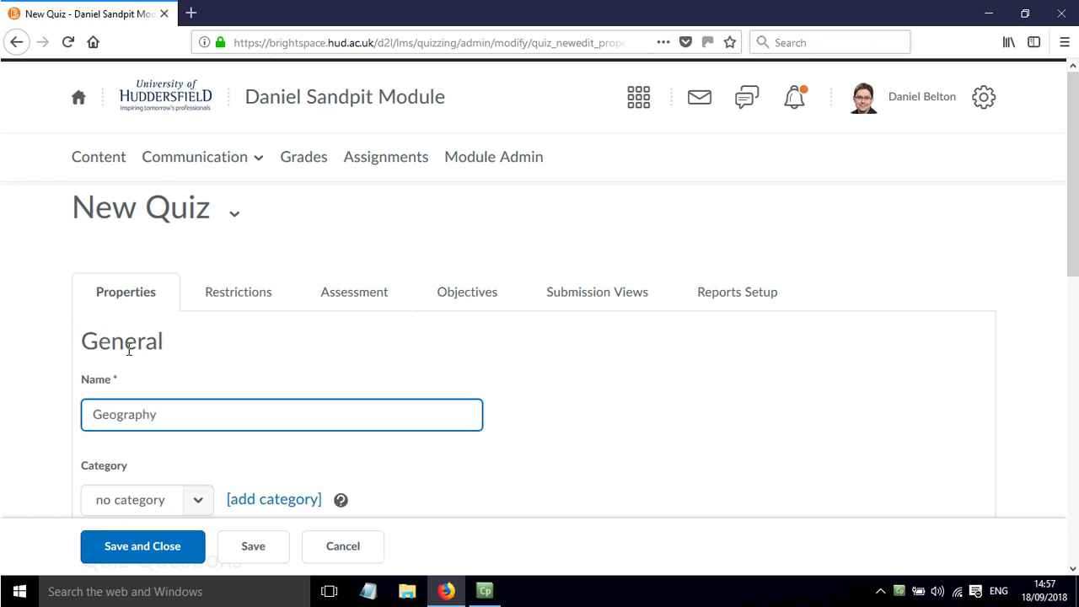
pyautogui.moveTo(1074, 224); pyautogui.dragTo(1068, 354)
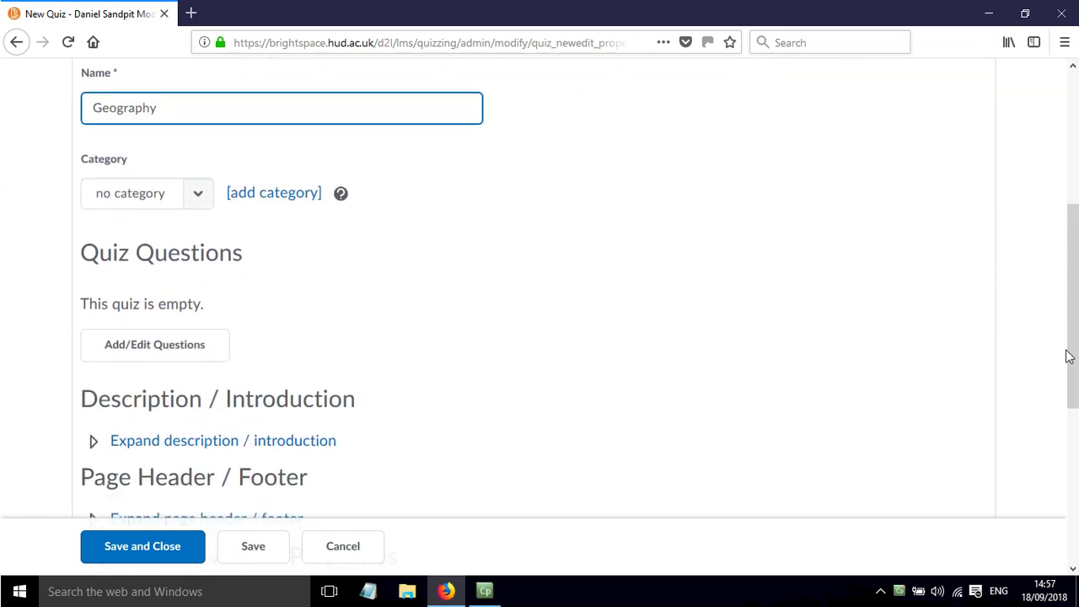
pyautogui.click(135, 354)
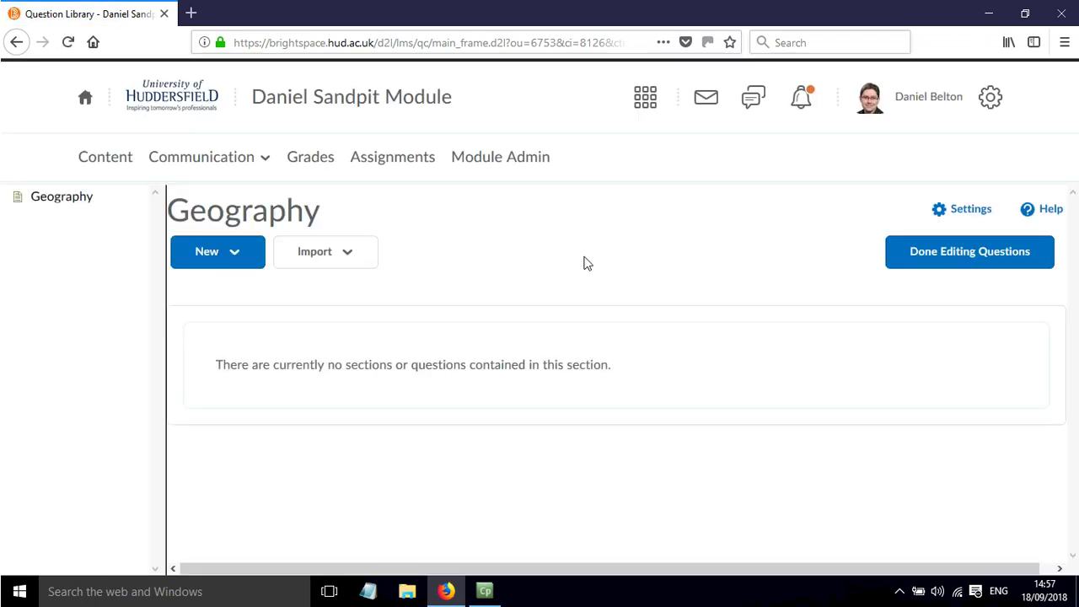
# Create a new question pool in the Geography quiz titled Pool 1.
pyautogui.click(240, 261)
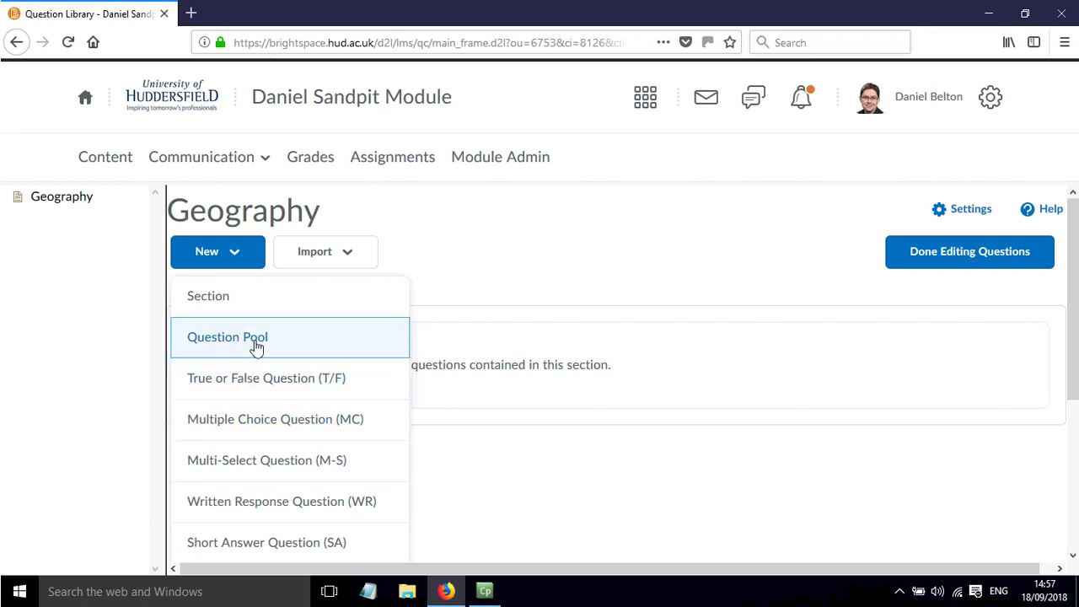
pyautogui.click(258, 342)
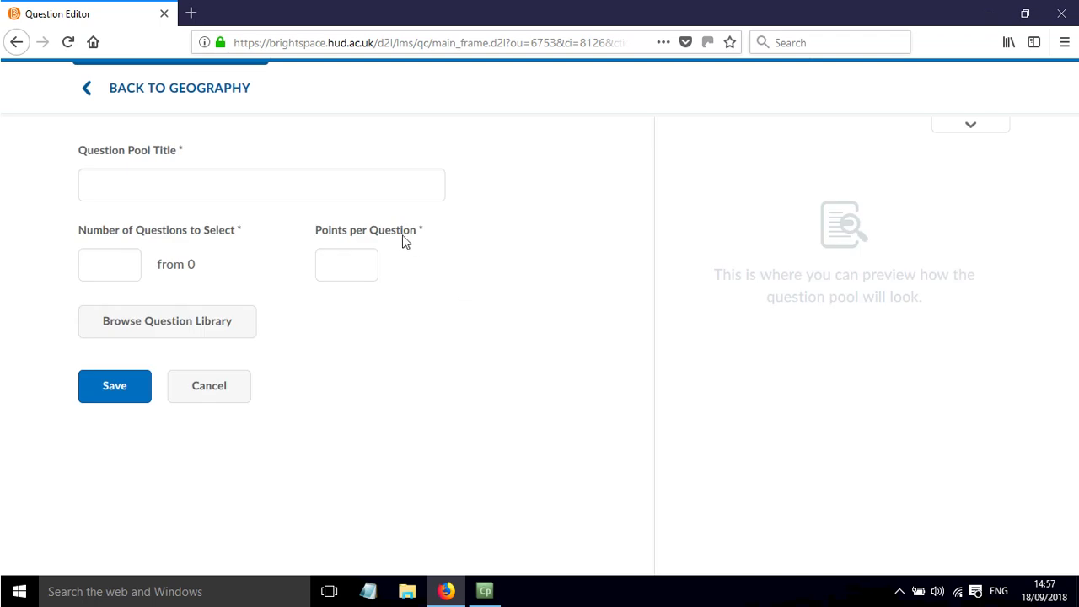
pyautogui.click(195, 178)
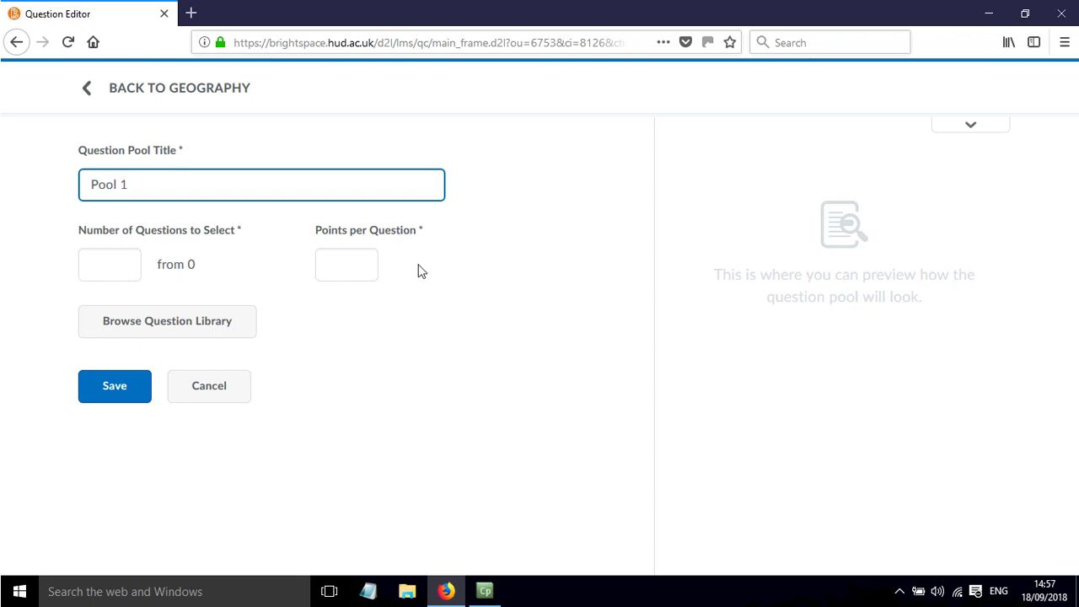
# Add all eight questions from the library's Pool 1 section to the pool, 10 points each.
pyautogui.click(182, 328)
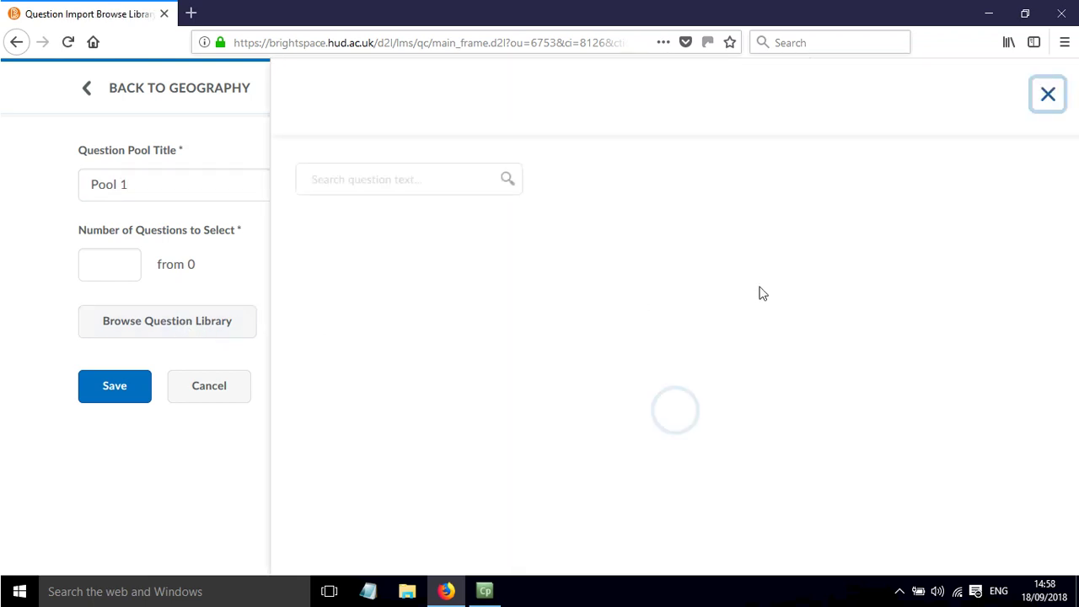
pyautogui.click(304, 288)
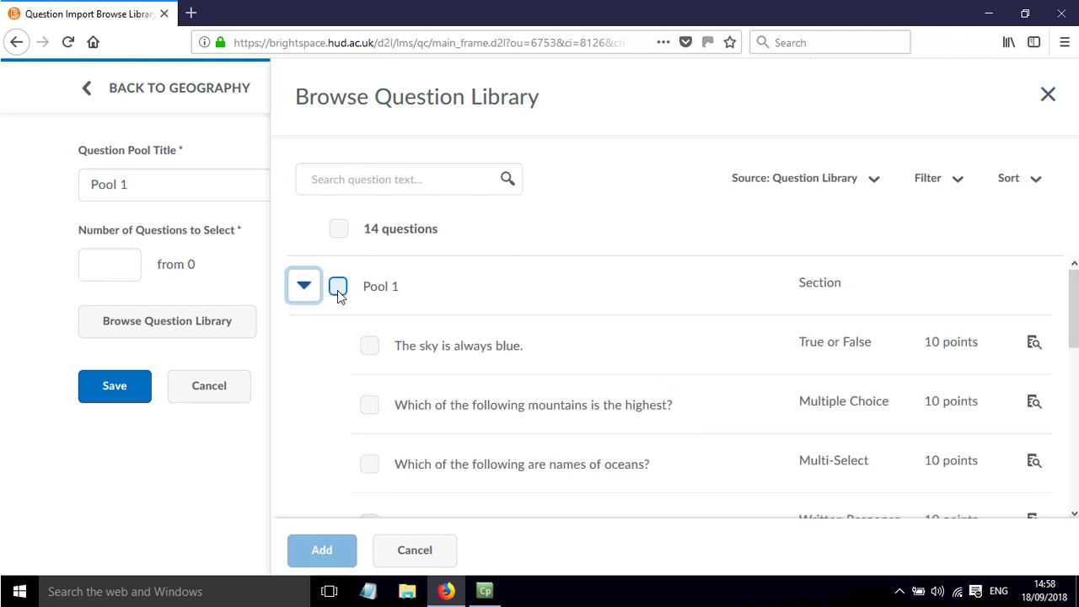
pyautogui.click(337, 287)
pyautogui.scroll(-4, 489, 361)
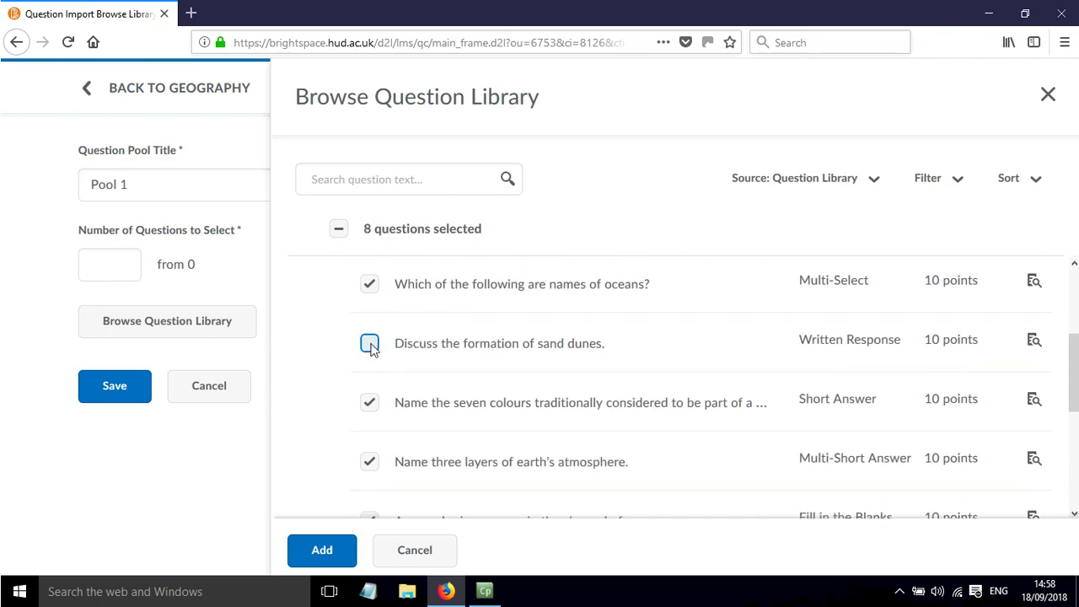
pyautogui.scroll(-4, 484, 349)
pyautogui.scroll(4, 489, 349)
pyautogui.scroll(-2, 603, 337)
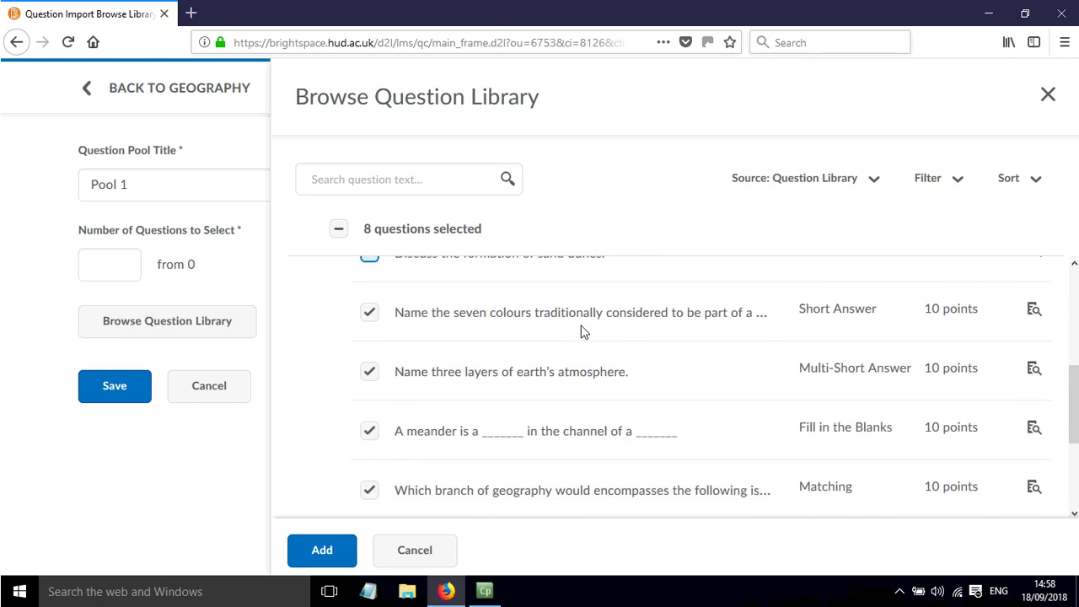
pyautogui.scroll(-4, 582, 332)
pyautogui.scroll(10, 578, 341)
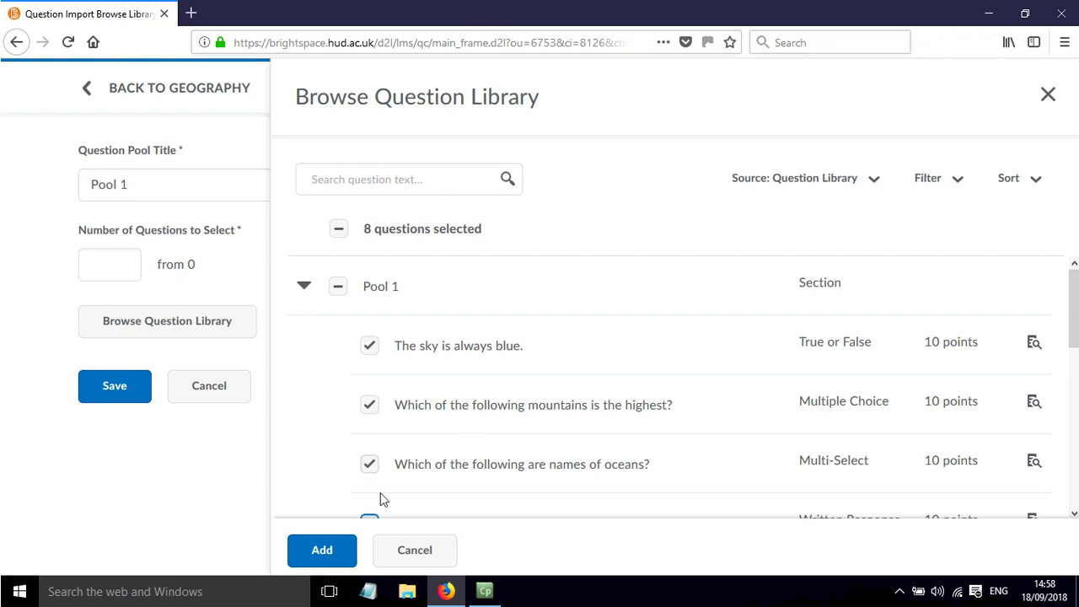
pyautogui.click(322, 550)
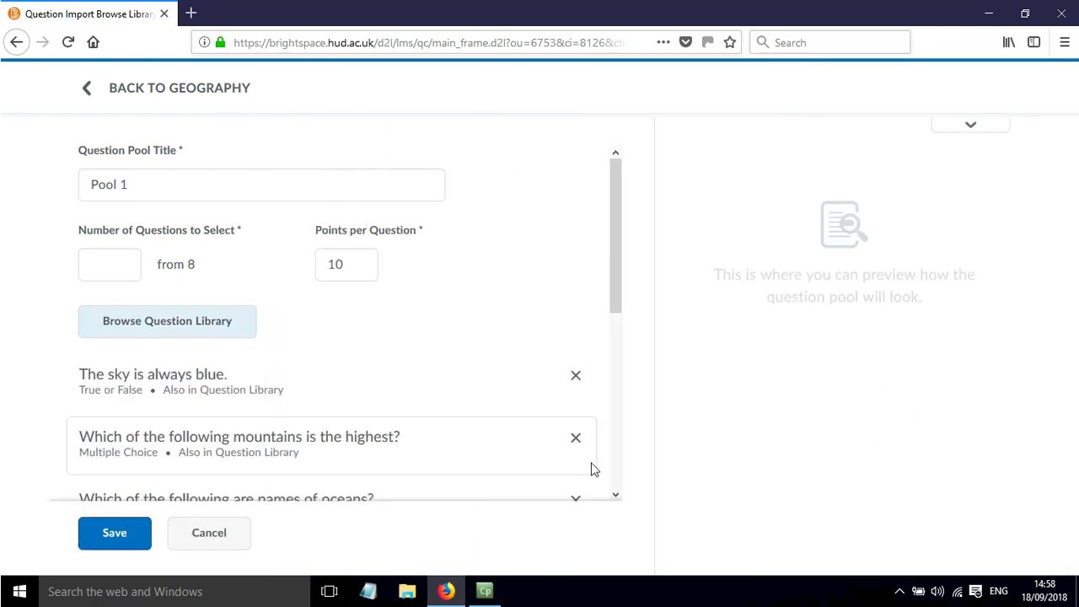
# Set Pool 1 to select 1 of its 8 questions and save the pool.
pyautogui.click(122, 272)
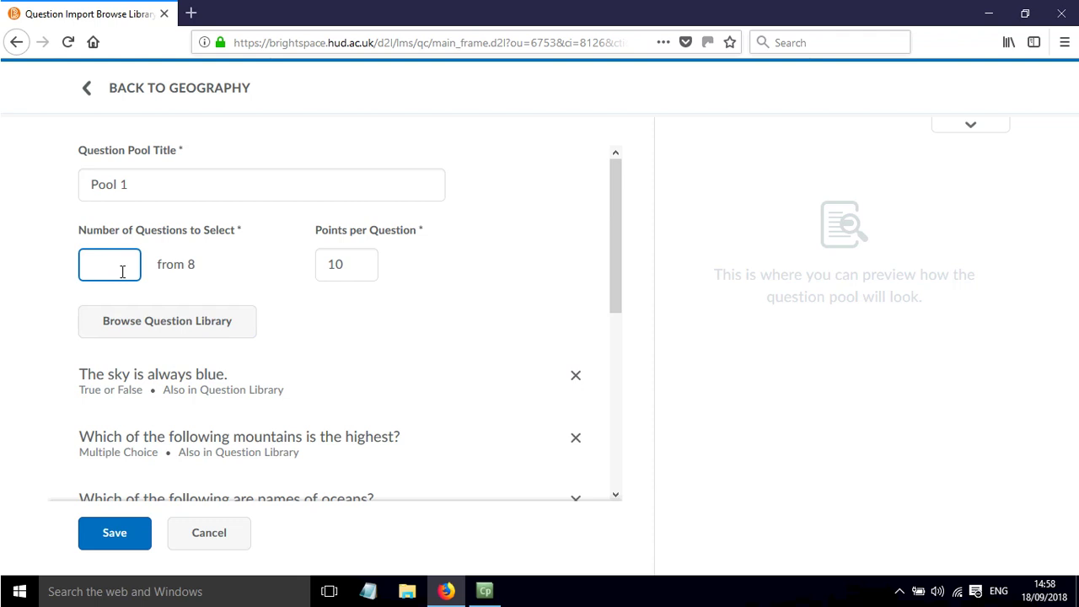
pyautogui.write('1')
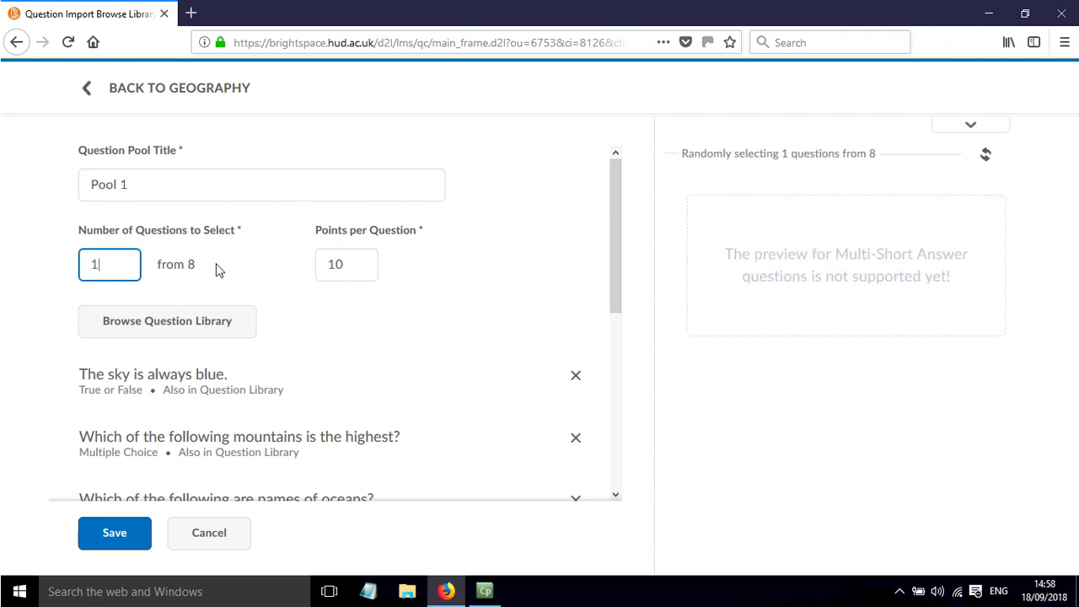
pyautogui.click(324, 264)
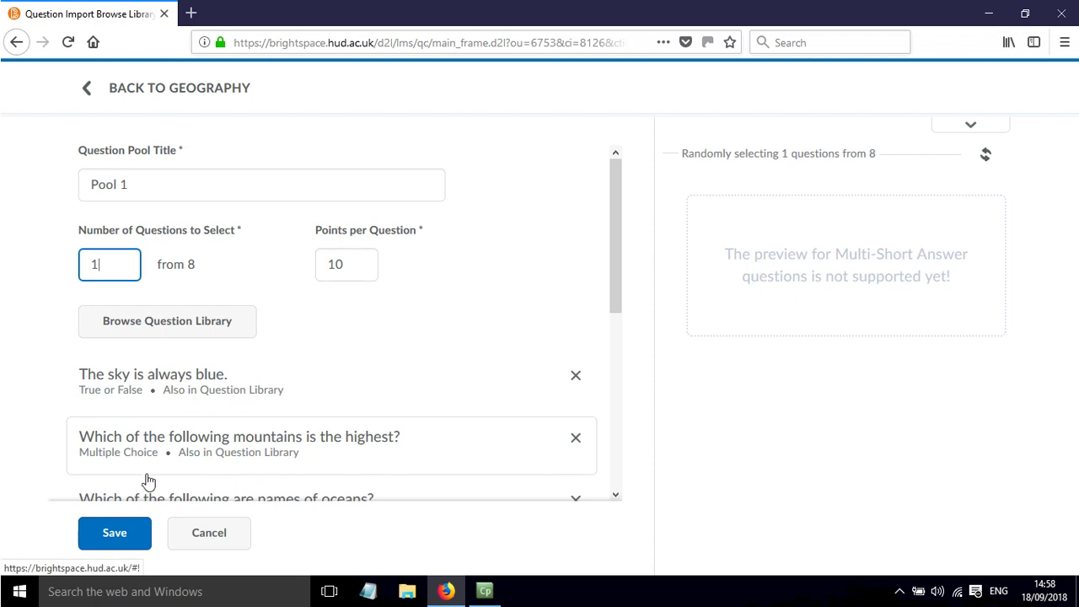
pyautogui.click(107, 533)
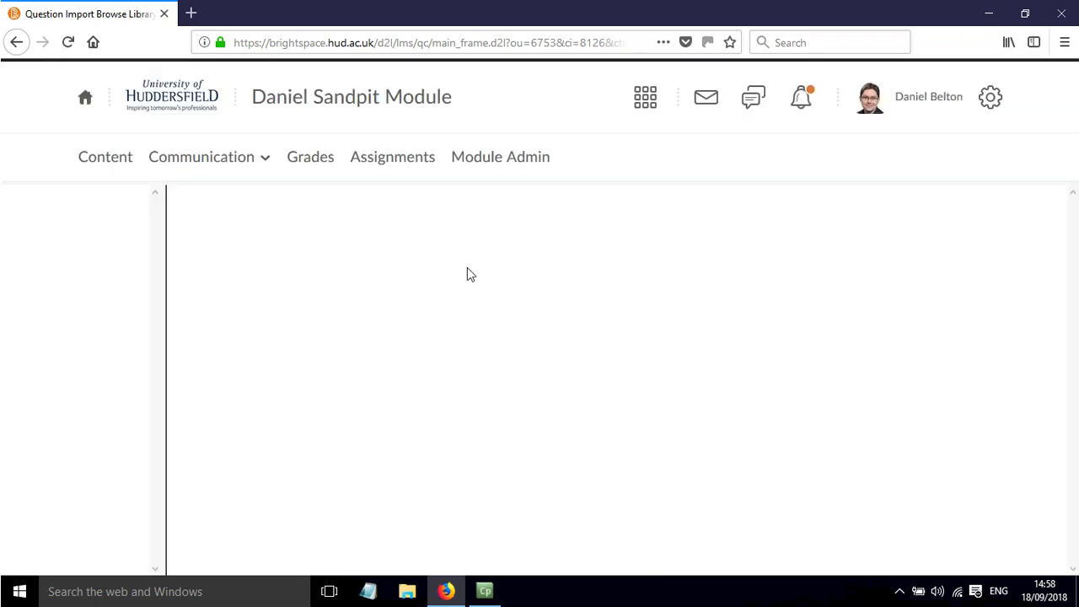
# Create a second question pool titled Pool 2 and open the question library for it.
pyautogui.scroll(-1, 273, 396)
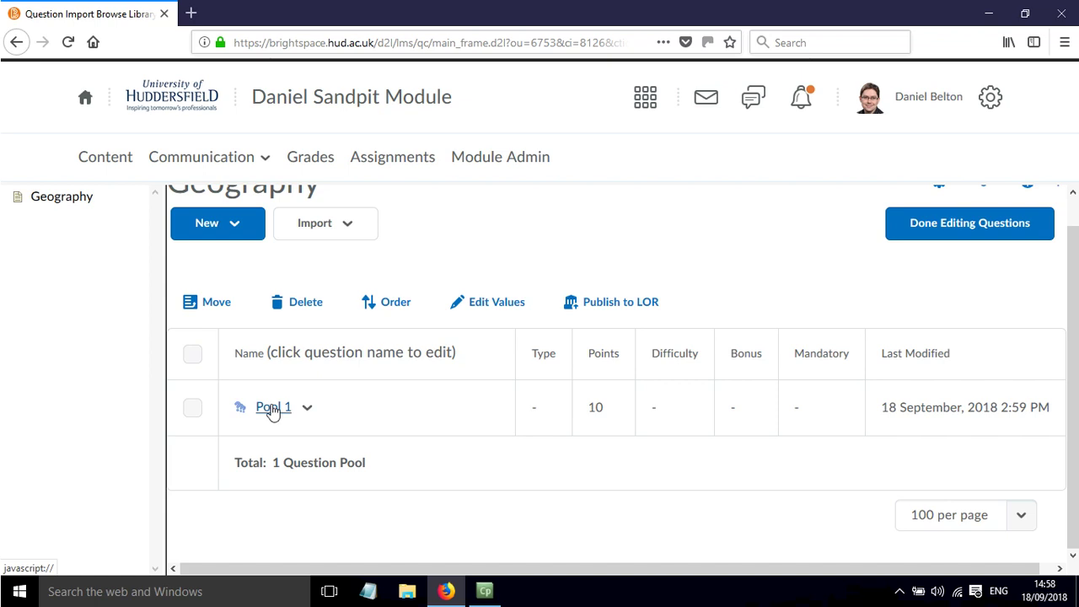
pyautogui.scroll(1, 283, 378)
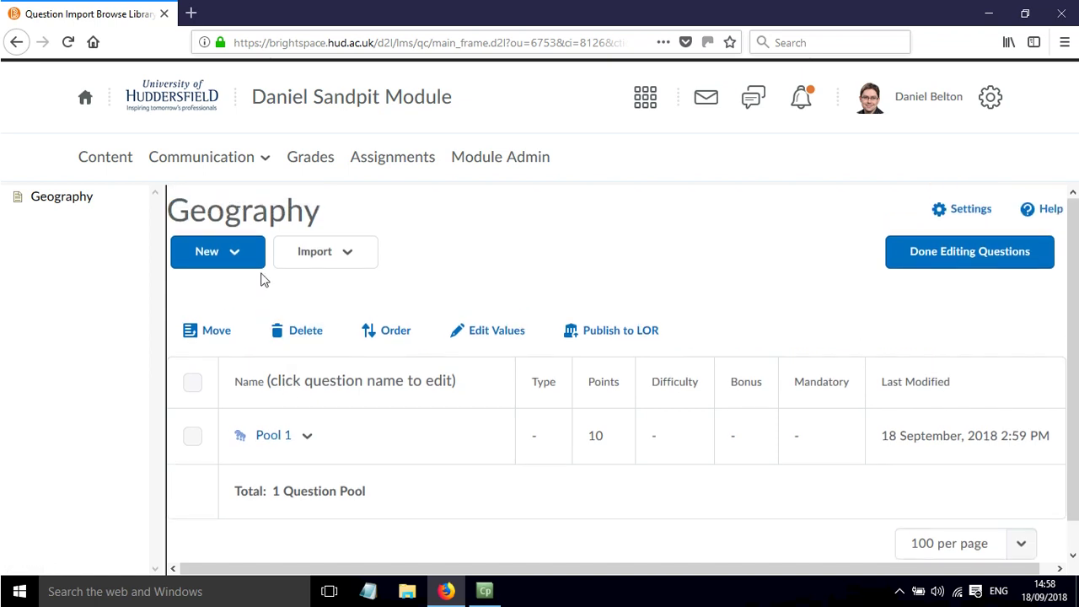
pyautogui.click(246, 261)
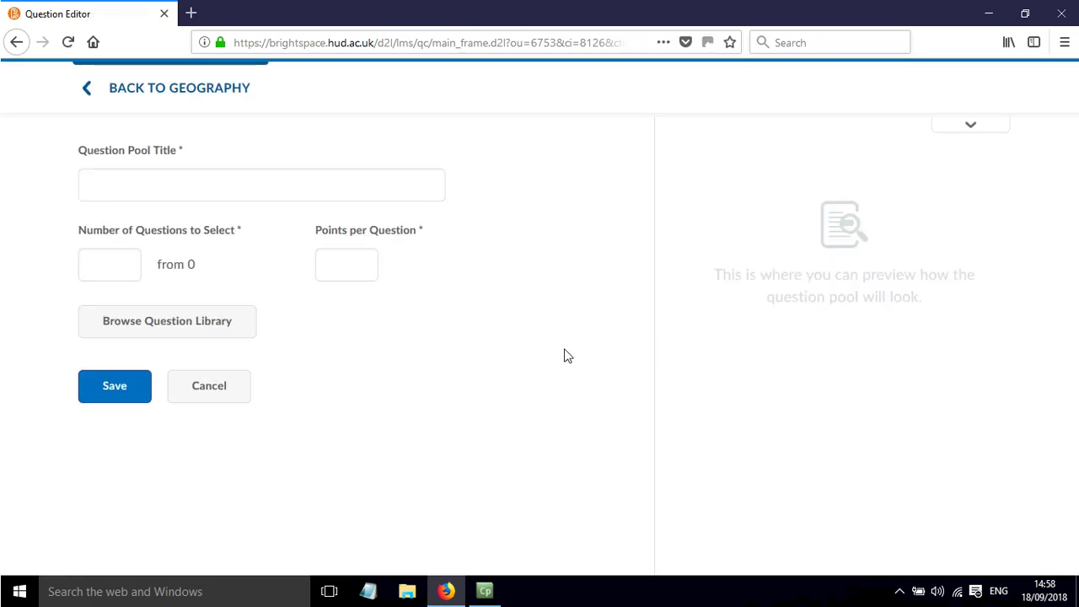
pyautogui.click(182, 189)
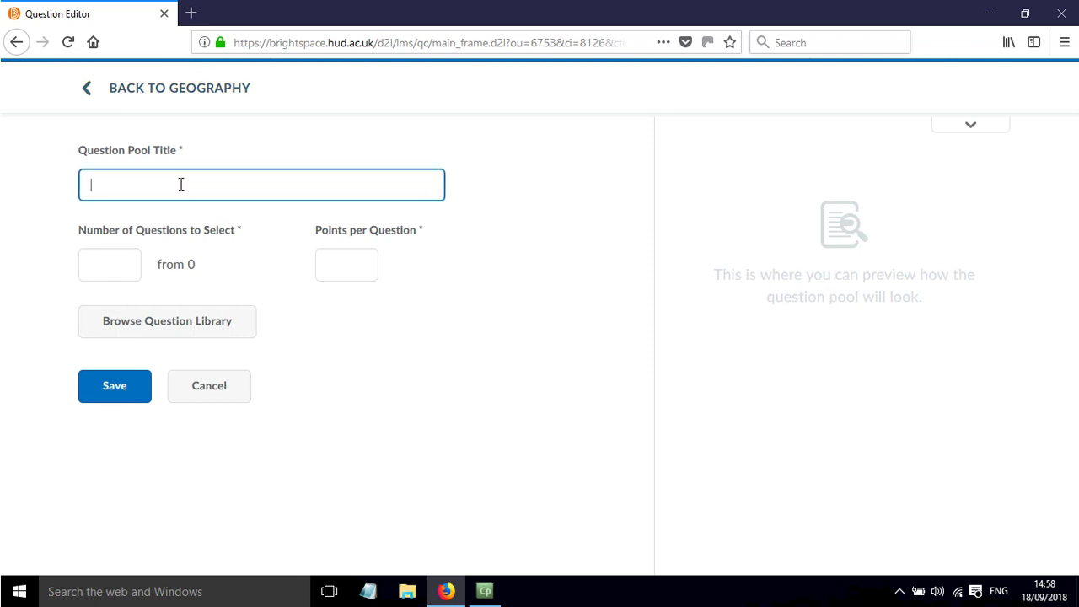
pyautogui.write('Pool ')
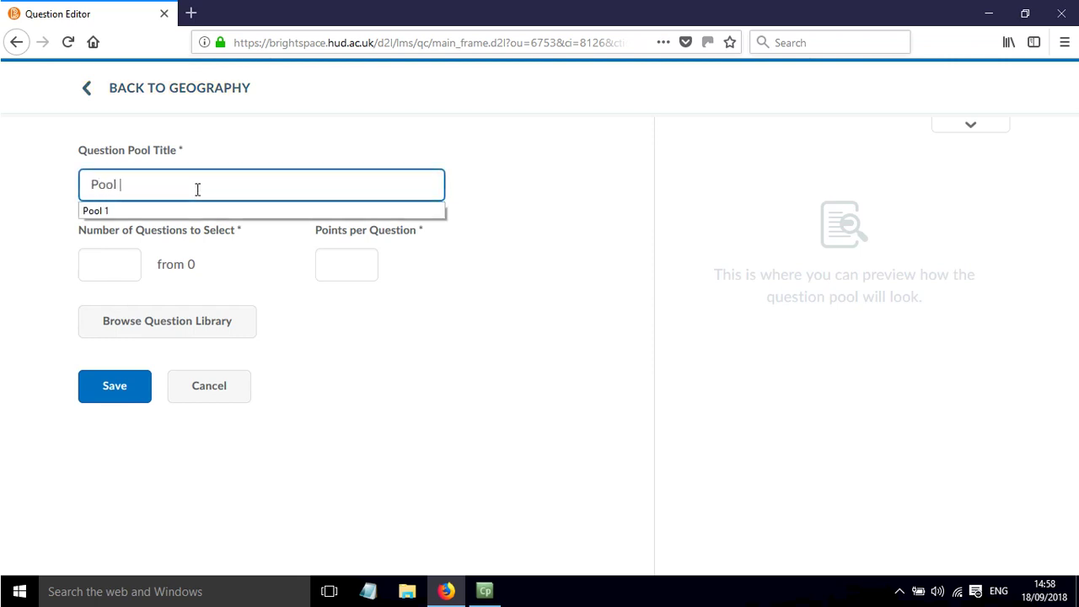
pyautogui.write('2')
pyautogui.click(145, 319)
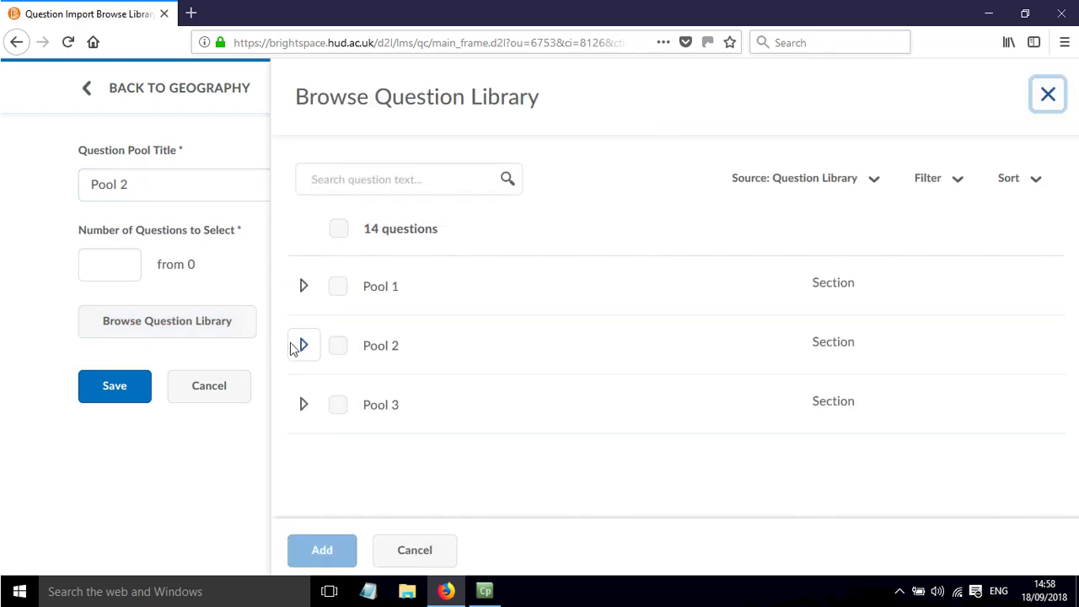
# Add the London to Sydney distance and car average speed questions to Pool 2.
pyautogui.click(303, 344)
pyautogui.scroll(-2, 479, 380)
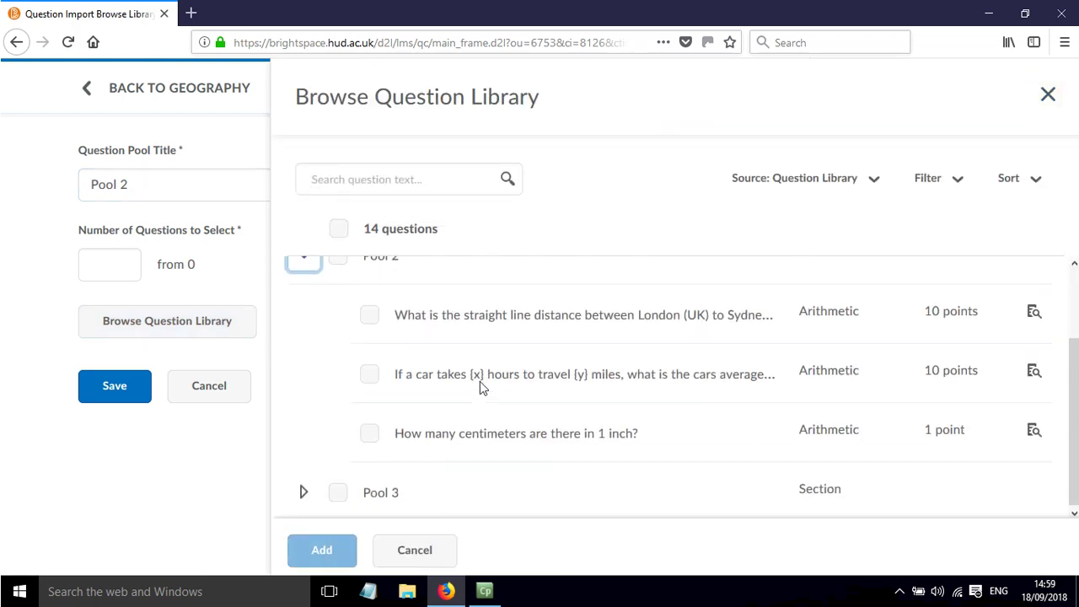
pyautogui.click(371, 317)
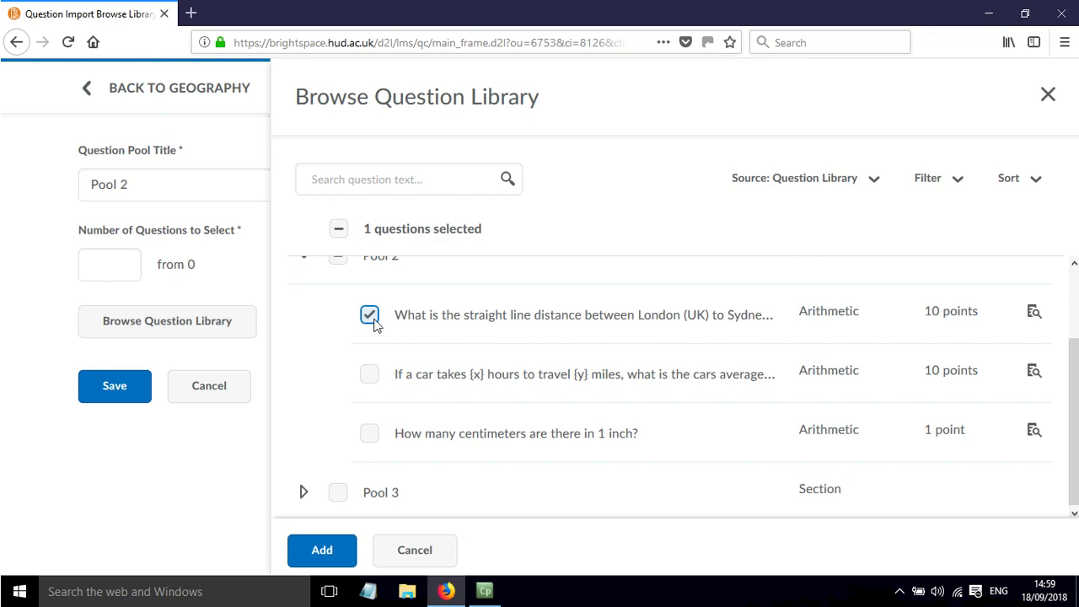
pyautogui.click(370, 375)
pyautogui.click(323, 549)
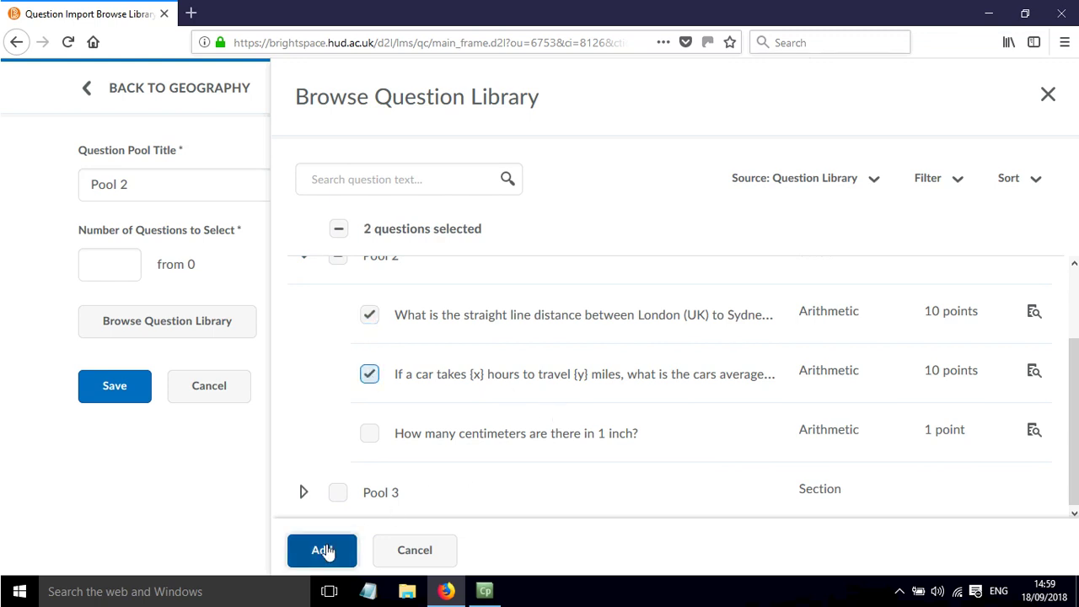
# Set Pool 2 to draw 1 question at 10 points per question and save it.
pyautogui.click(128, 265)
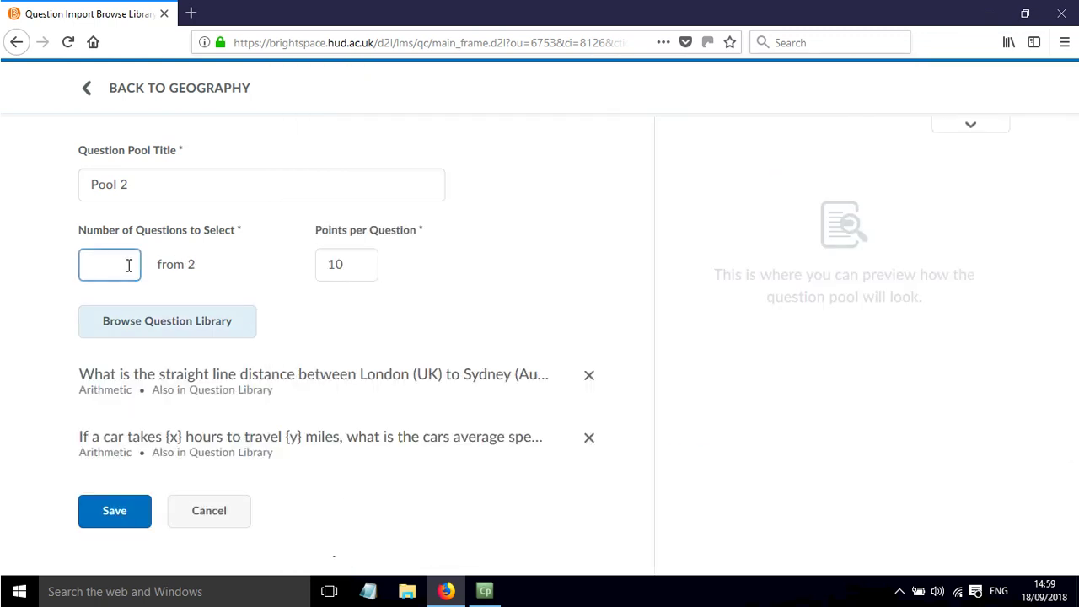
pyautogui.write('1')
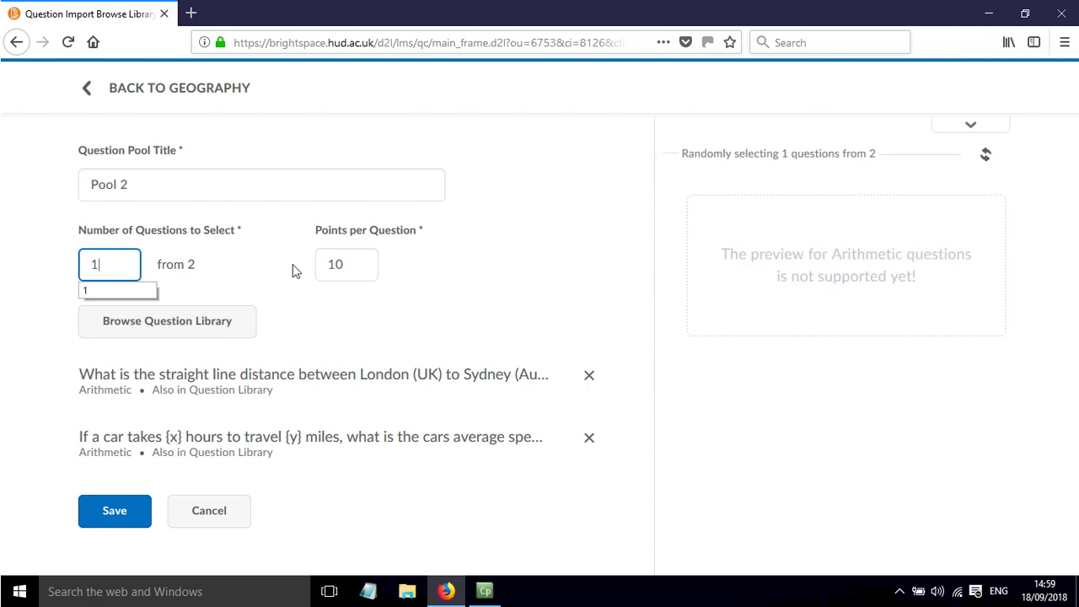
pyautogui.click(357, 265)
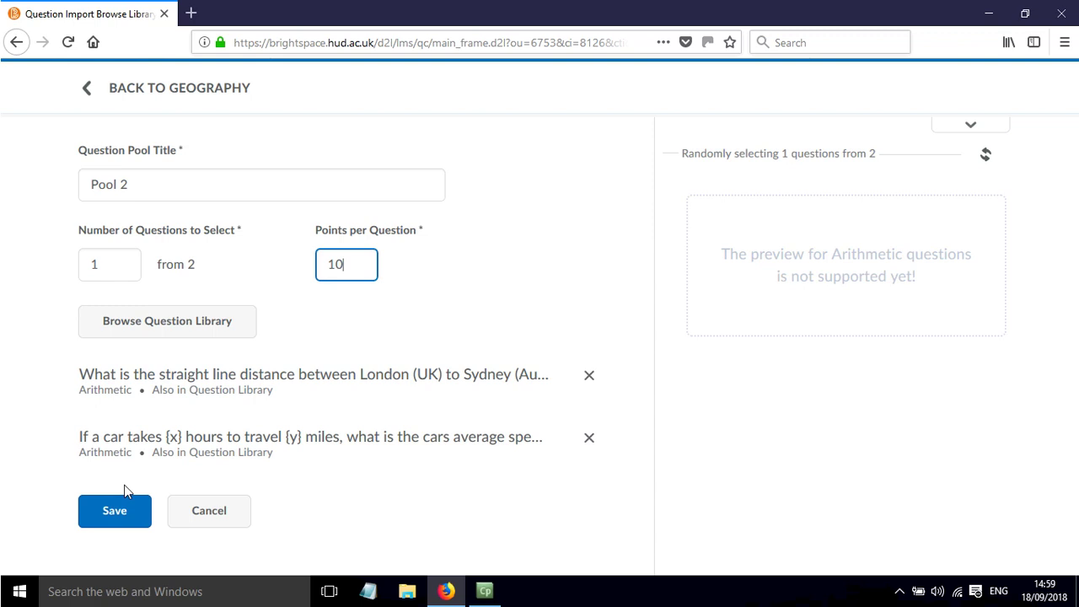
pyautogui.click(120, 512)
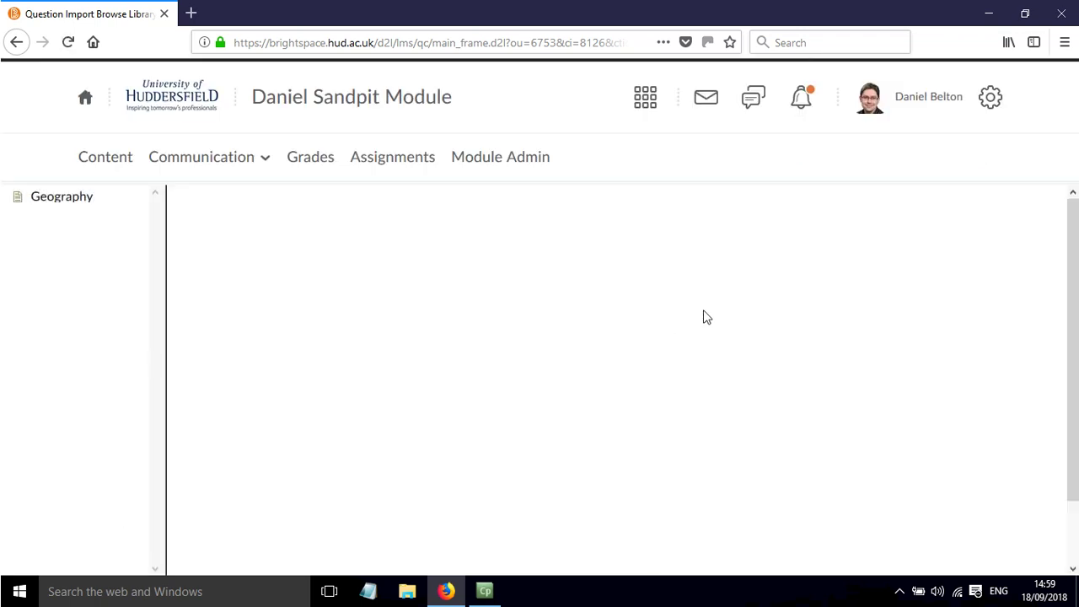
# Finish editing the Geography quiz's questions and return to its properties.
pyautogui.scroll(-2, 705, 316)
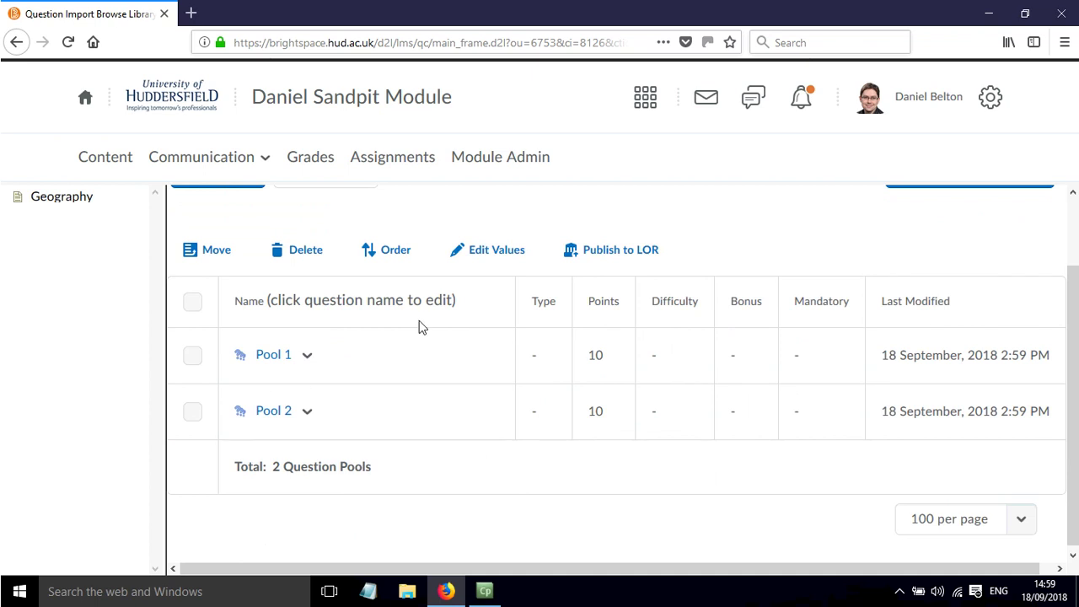
pyautogui.scroll(-1, 500, 360)
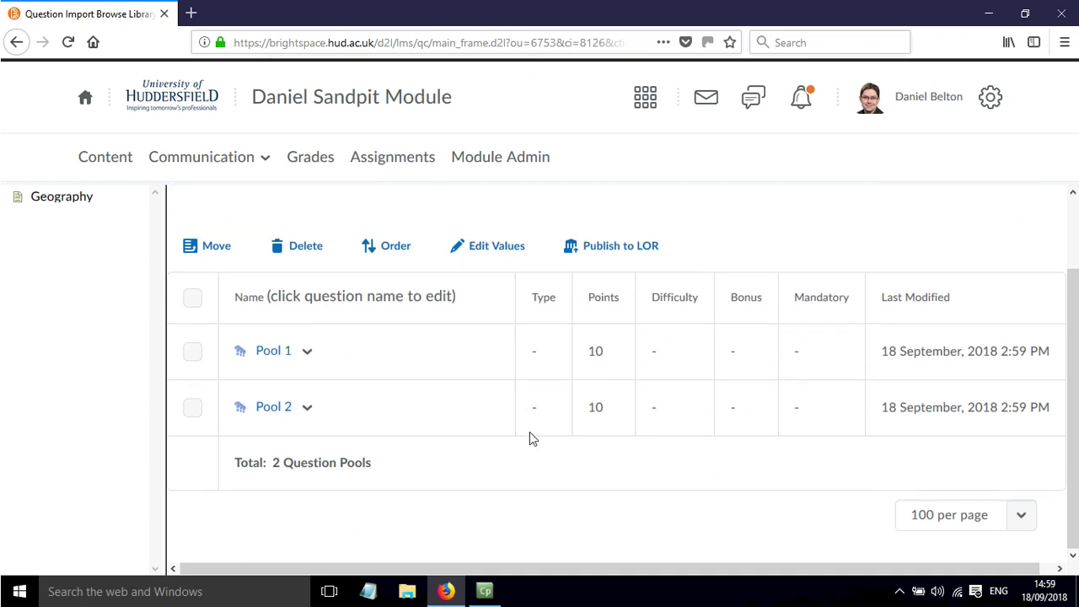
pyautogui.scroll(2, 1043, 388)
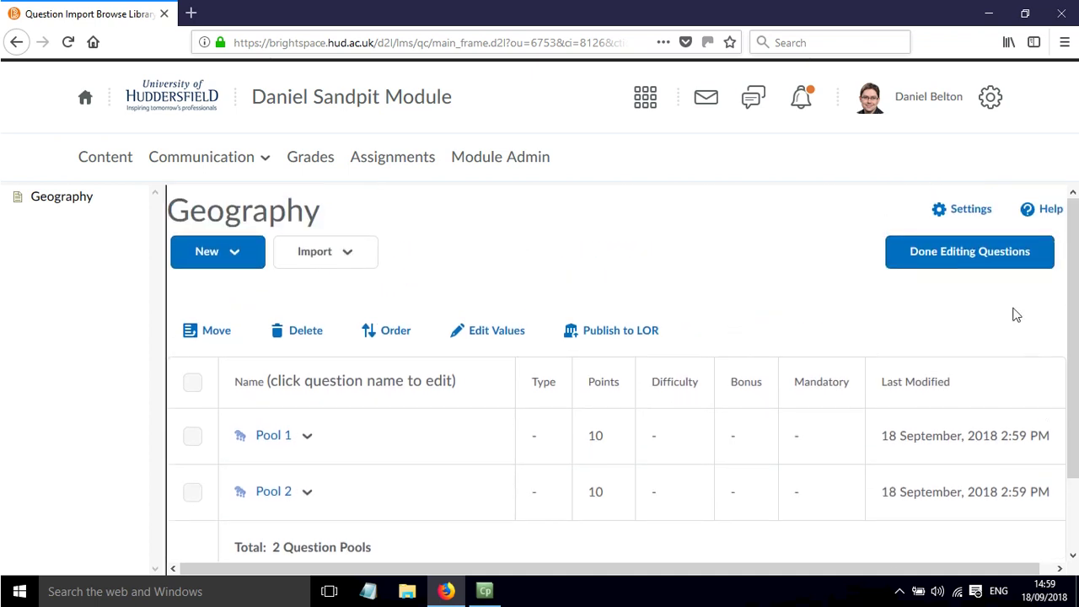
pyautogui.click(981, 256)
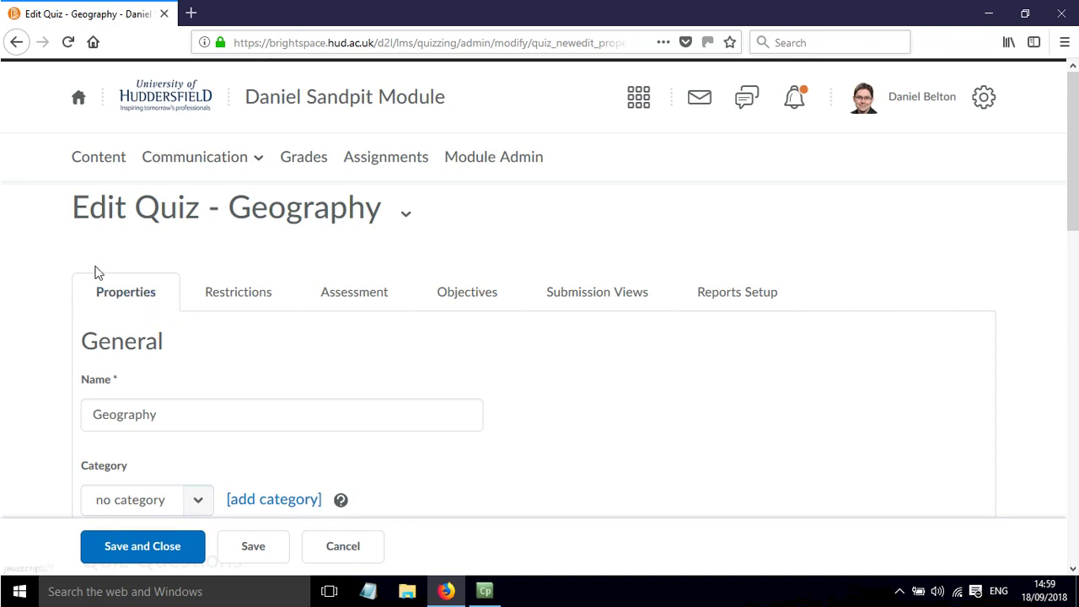
# Apply 1 question per page, placing Pool 1 on page 1 and Pool 2 on page 2.
pyautogui.scroll(-3, 261, 394)
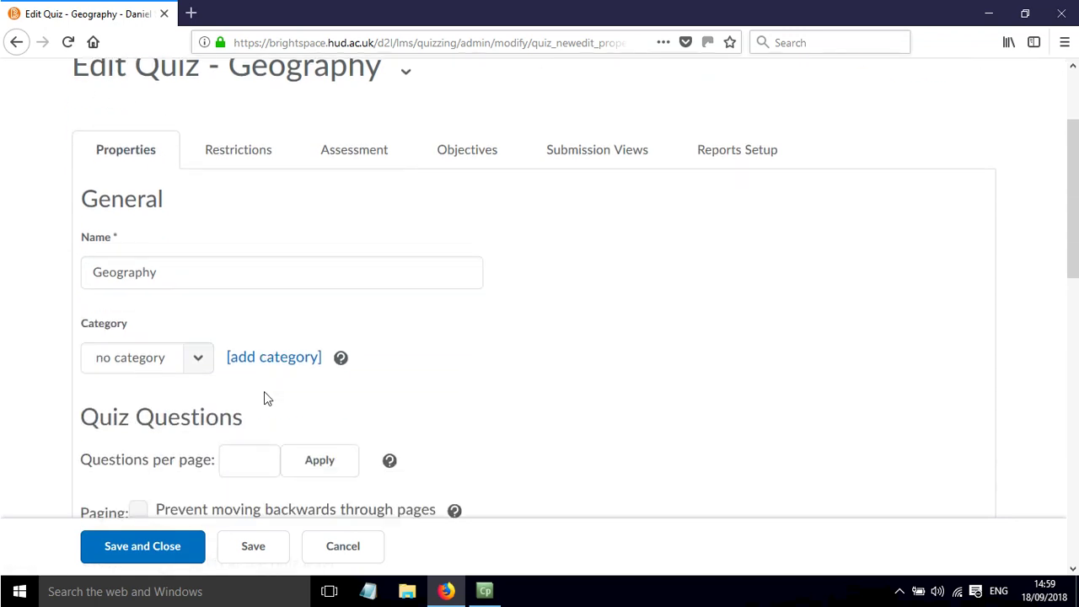
pyautogui.scroll(-5, 264, 396)
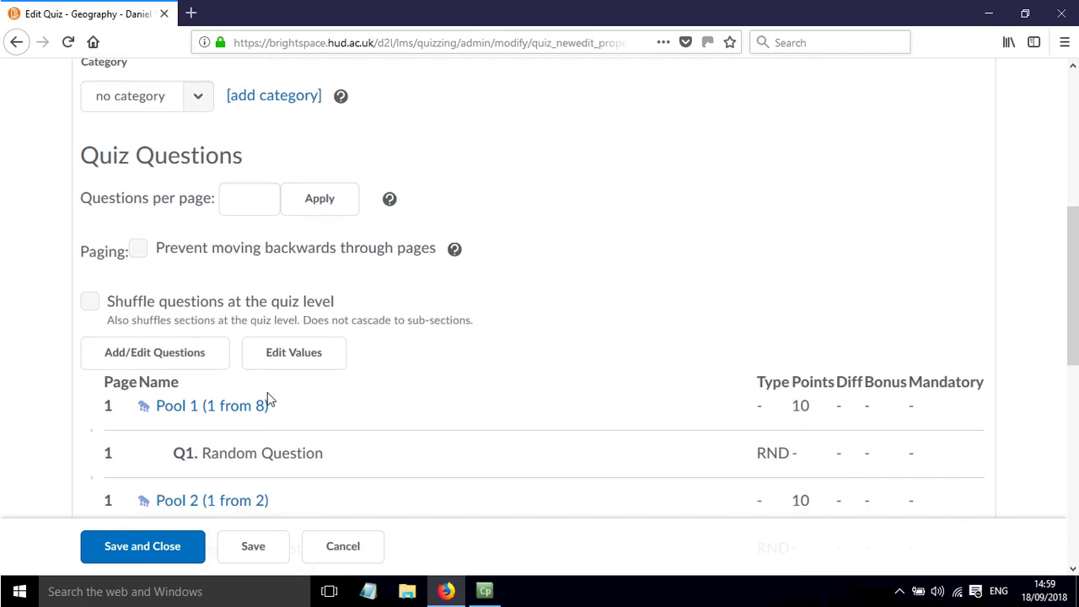
pyautogui.scroll(-2, 270, 402)
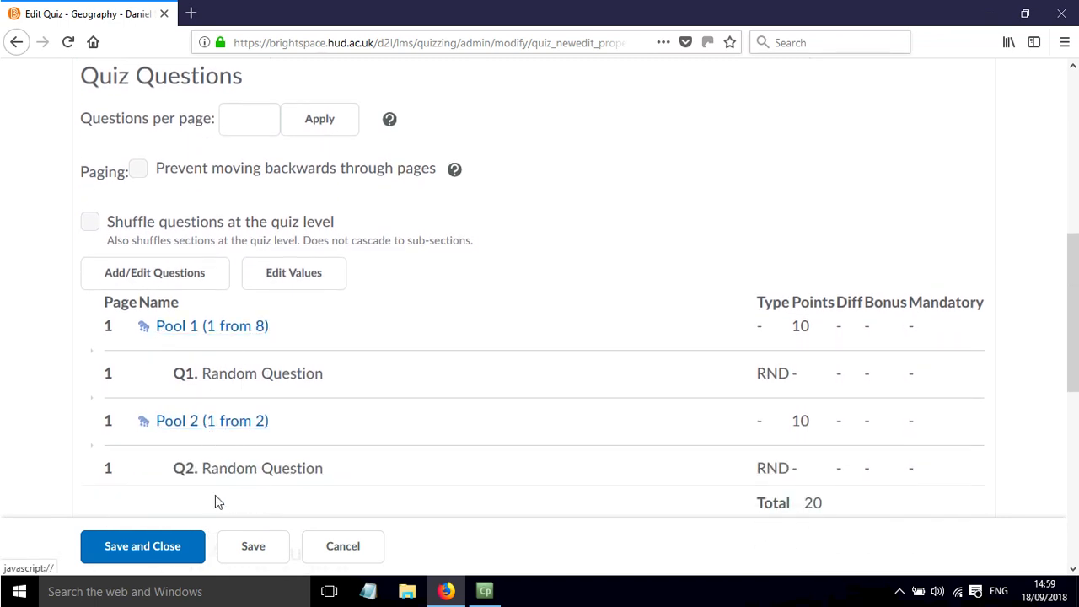
pyautogui.scroll(2, 262, 359)
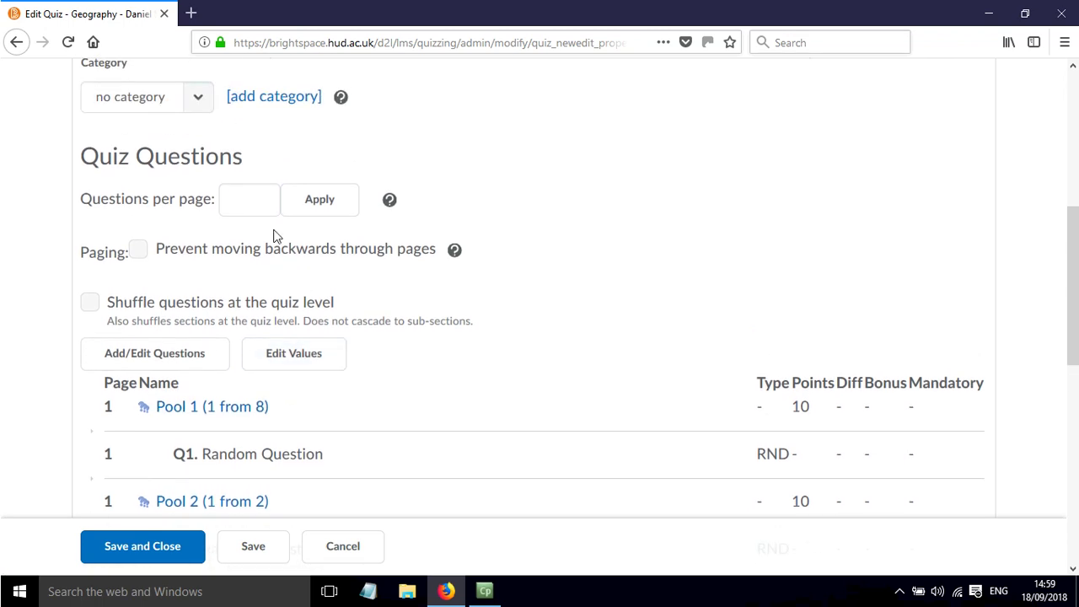
pyautogui.click(234, 213)
pyautogui.scroll(-2, 265, 458)
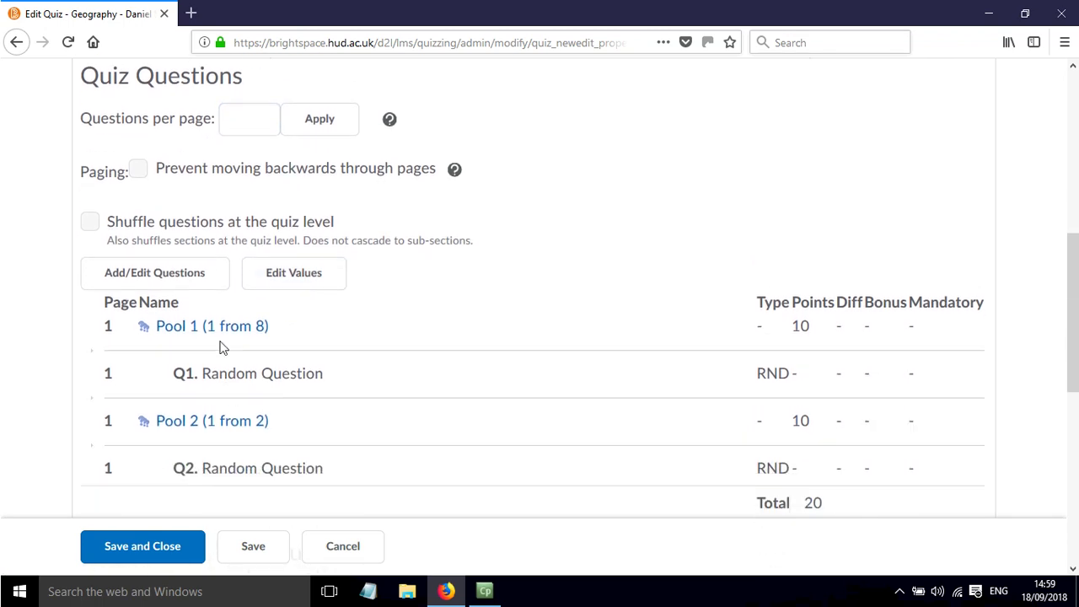
pyautogui.scroll(2, 265, 379)
pyautogui.click(252, 208)
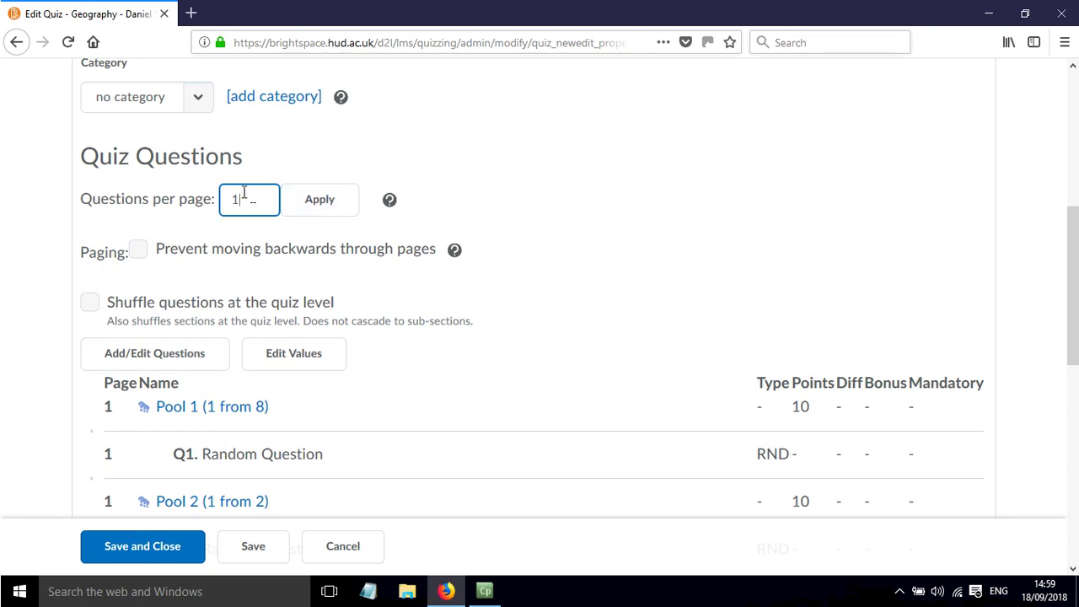
pyautogui.click(309, 211)
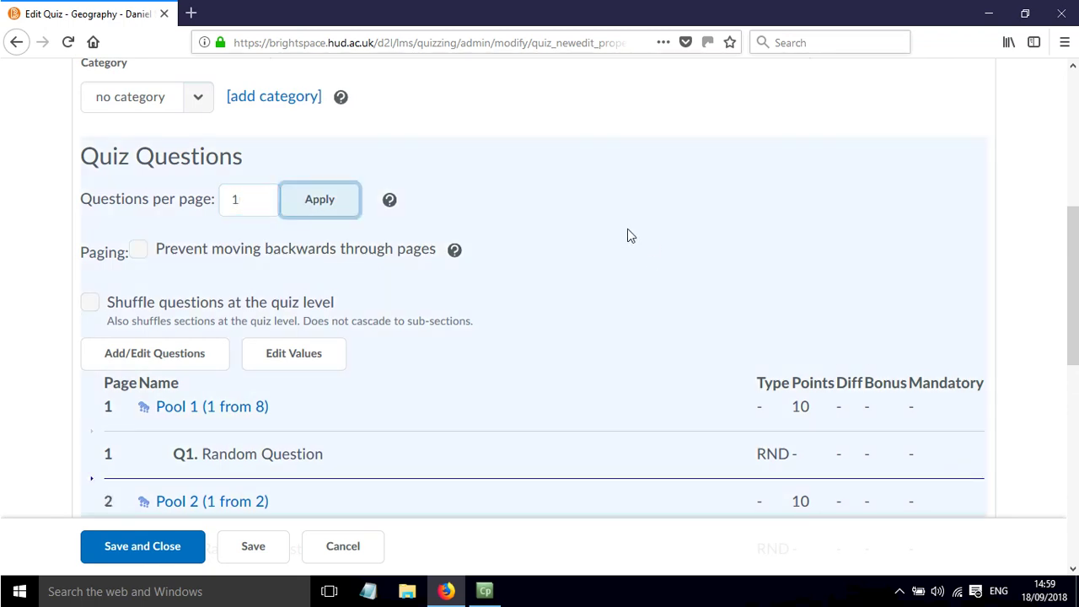
pyautogui.scroll(-2, 321, 361)
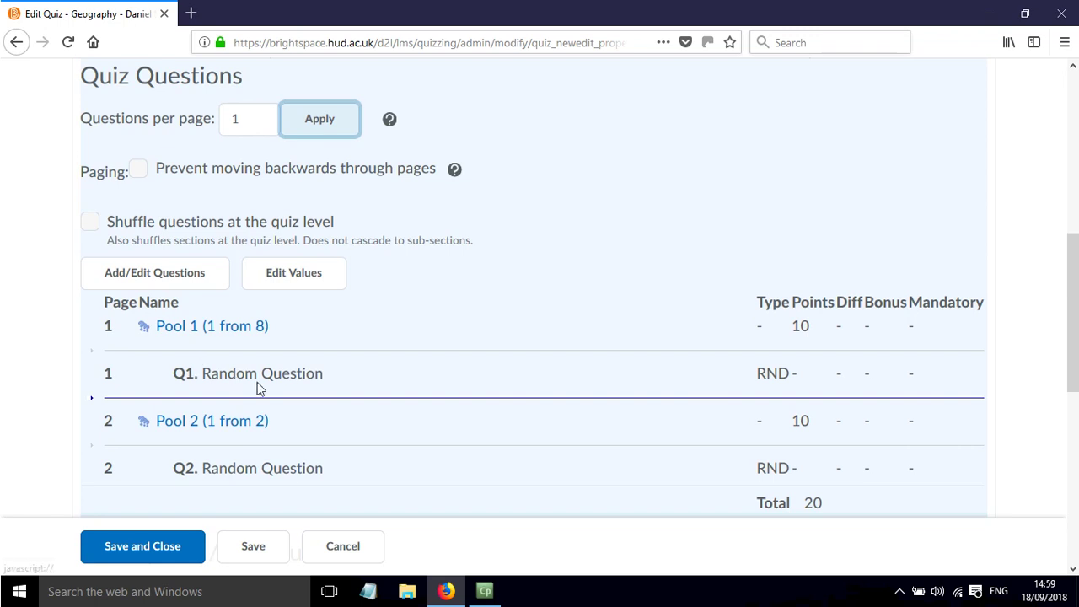
pyautogui.scroll(2, 272, 379)
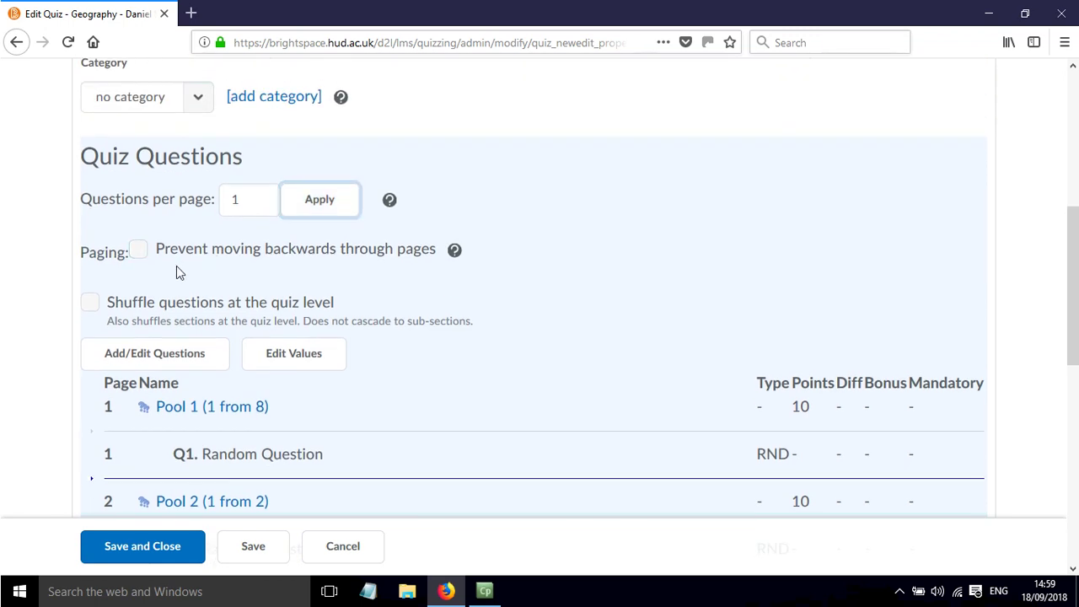
# Enable the Paging option 'Prevent moving backwards through pages' for the Geography quiz.
pyautogui.click(139, 252)
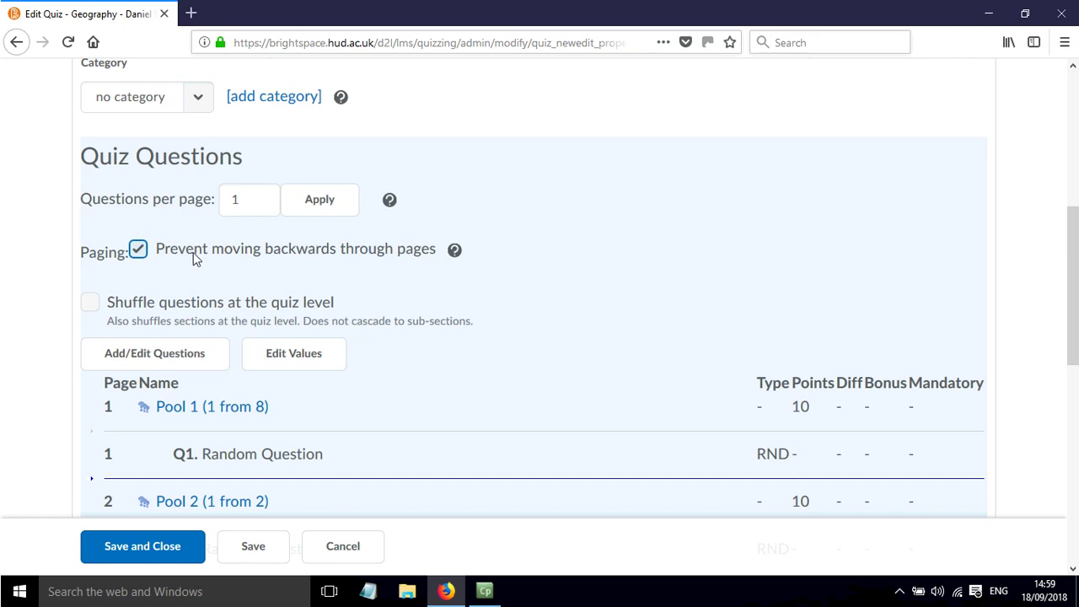
pyautogui.click(90, 303)
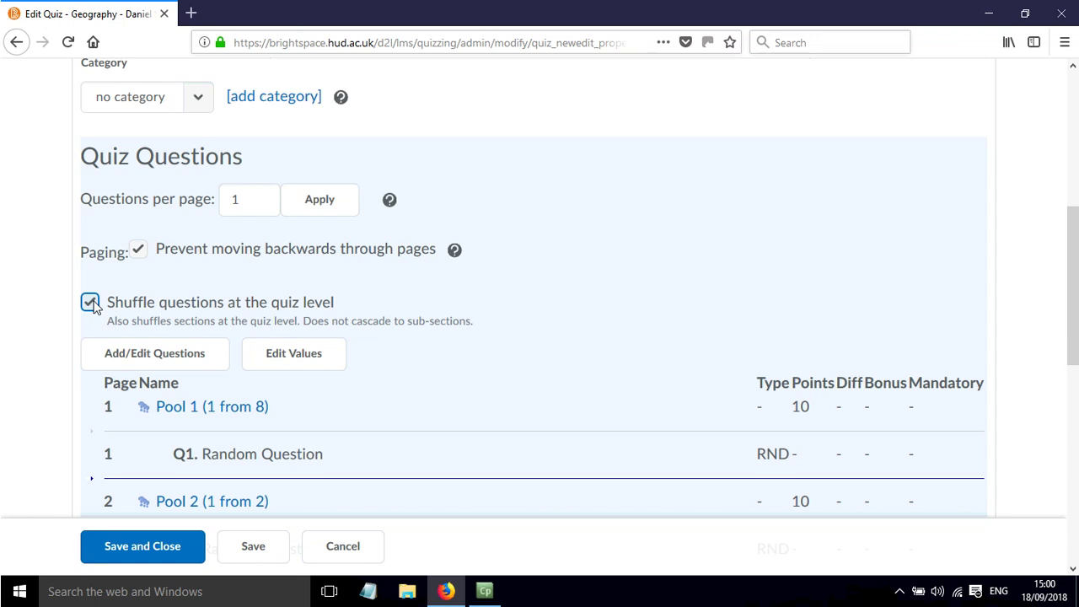
pyautogui.scroll(-3, 639, 292)
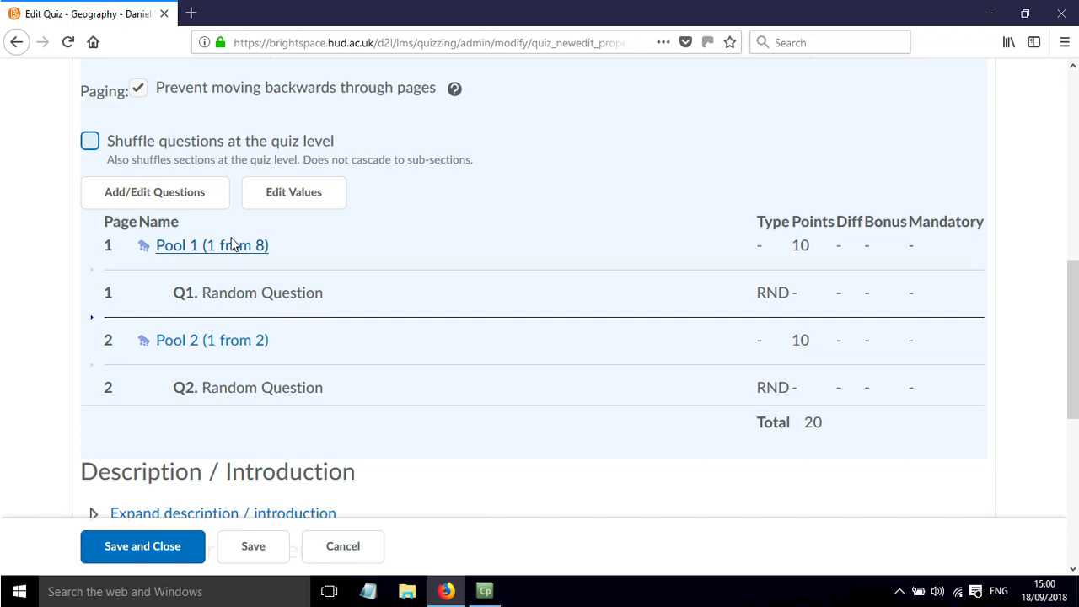
# Turn on 'Disable right click' in the quiz's Optional Advanced Properties.
pyautogui.scroll(-3, 451, 324)
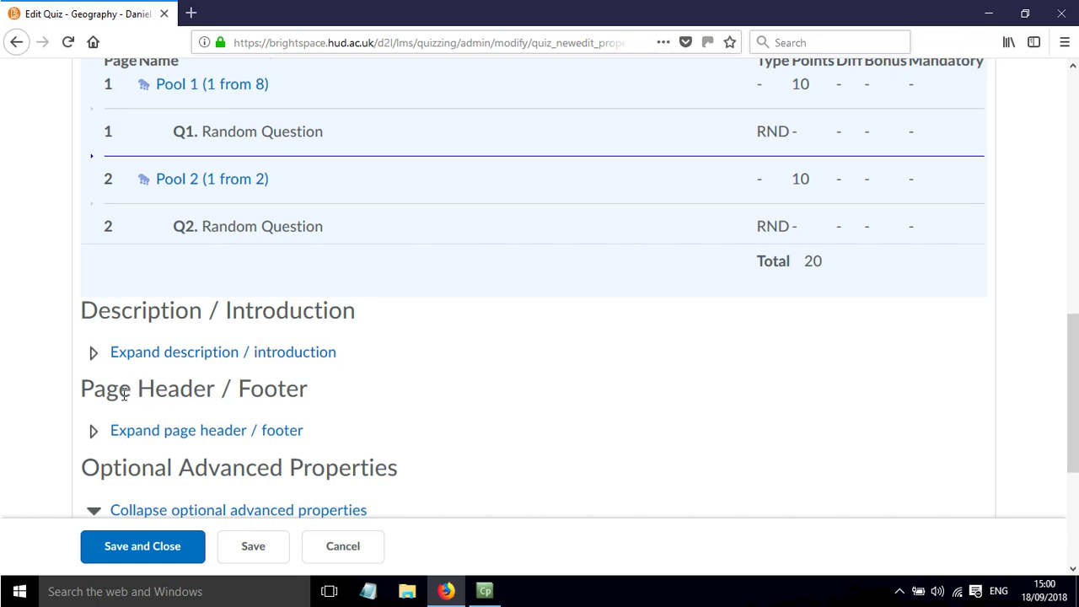
pyautogui.scroll(-3, 294, 388)
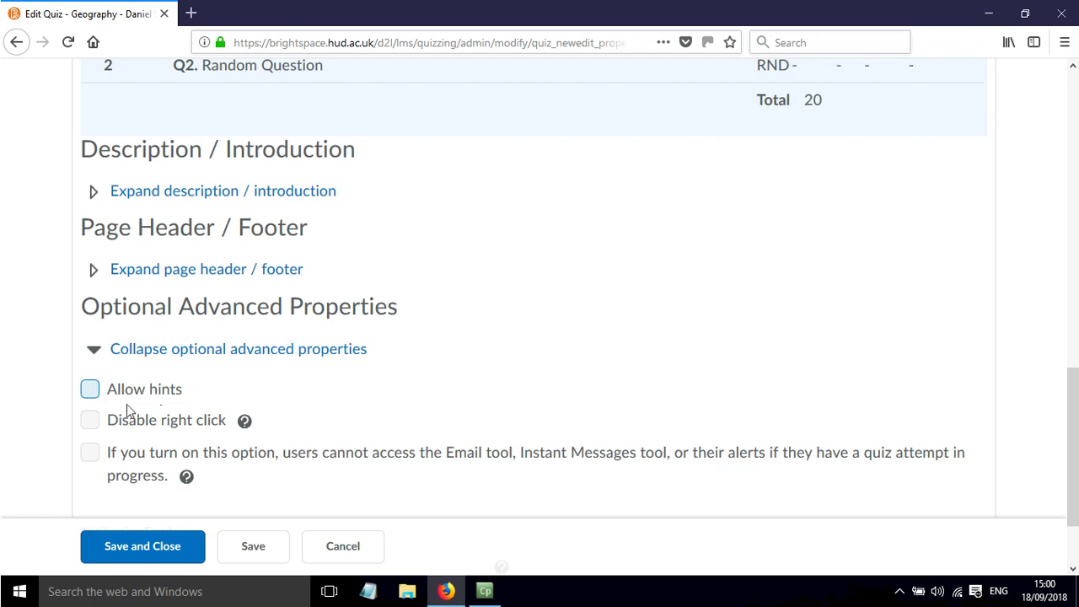
pyautogui.click(90, 420)
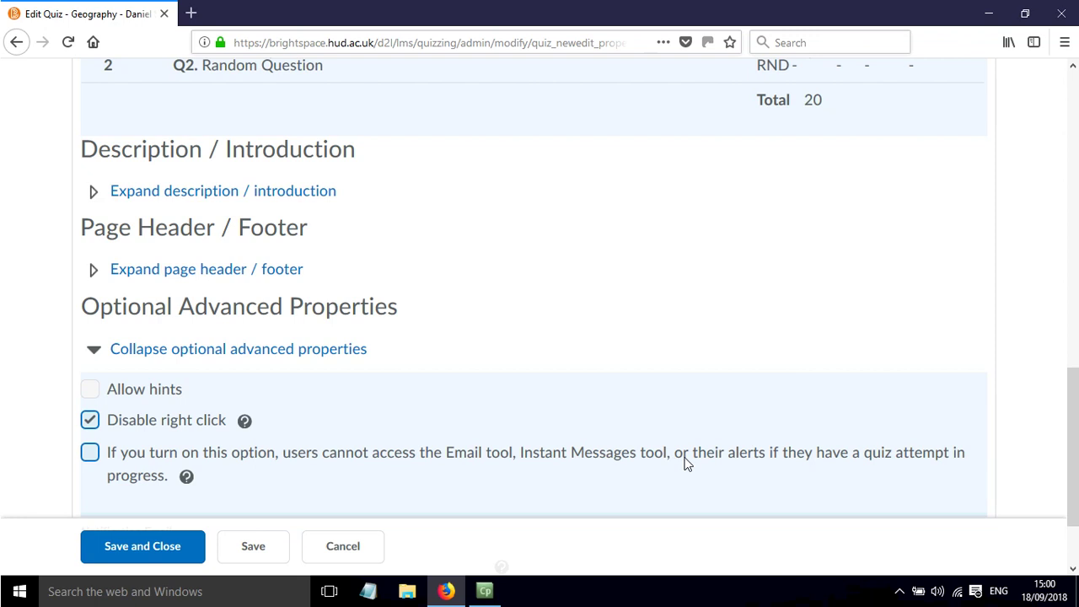
pyautogui.scroll(-1, 580, 398)
pyautogui.scroll(3, 580, 397)
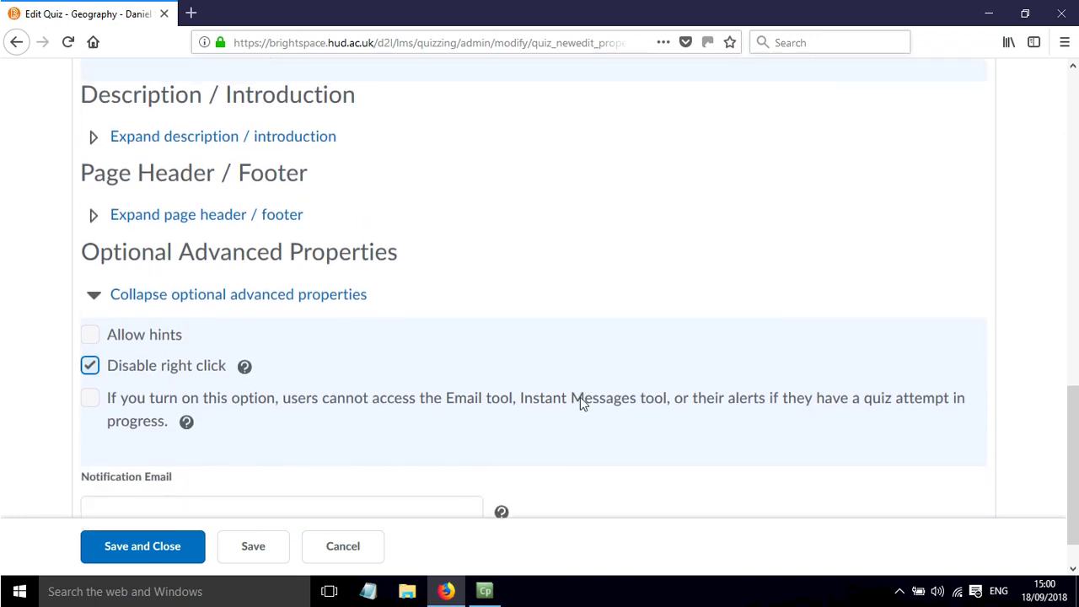
pyautogui.scroll(8, 580, 404)
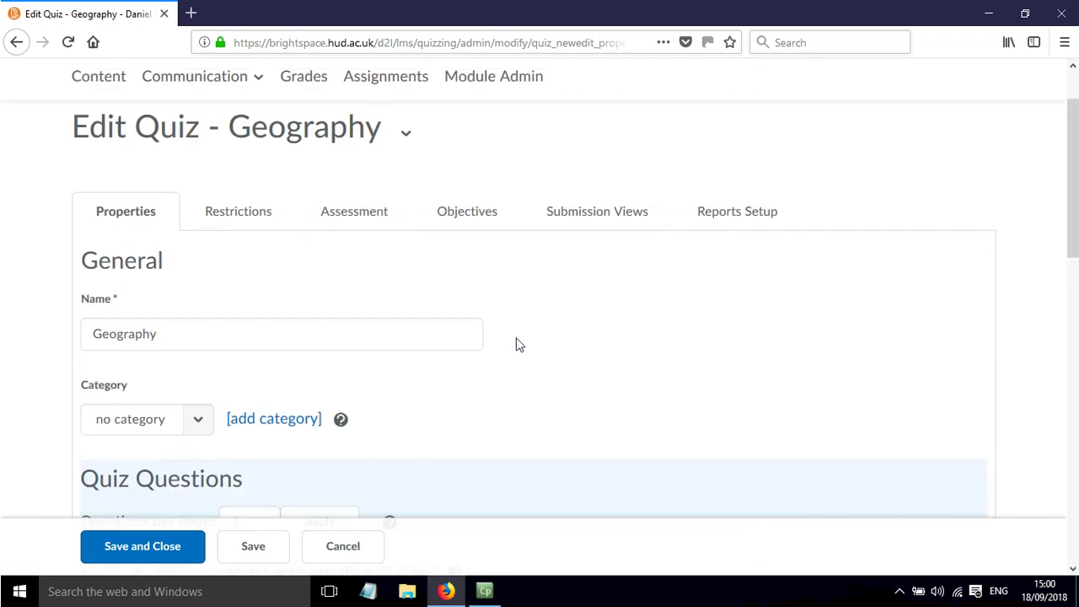